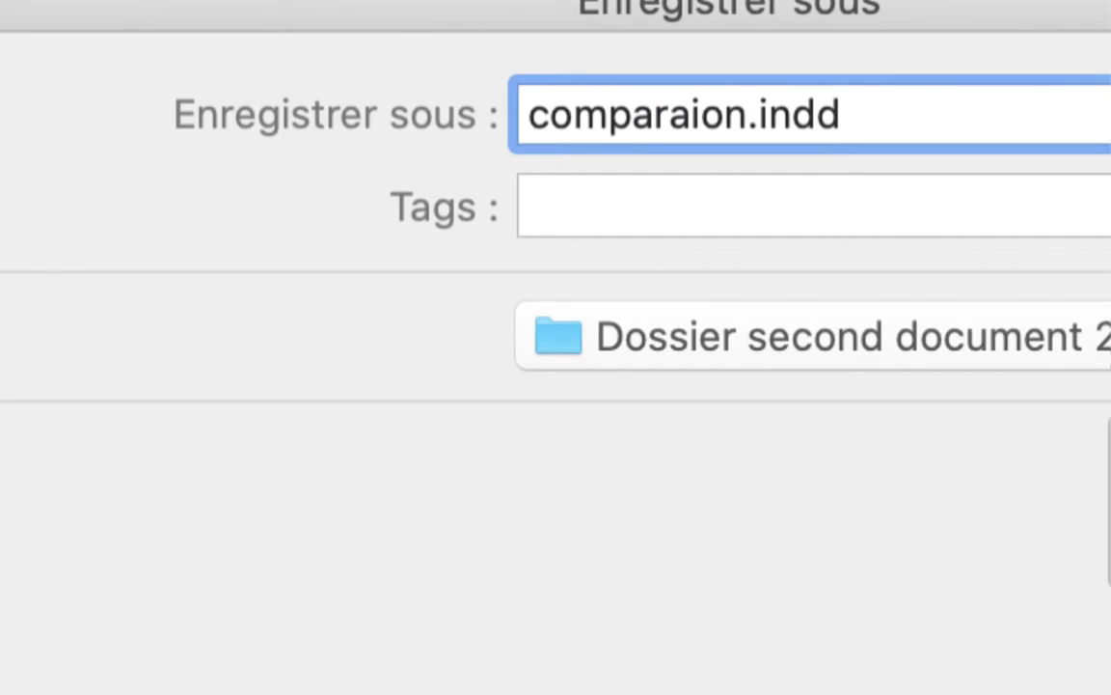
Correct the file name to comparaison-01.indd and save the document in the Dossier second document 21 folder
{"action": "key", "text": "BackSpace"}
{"action": "key", "text": "BackSpace"}
{"action": "type", "text": "son"}
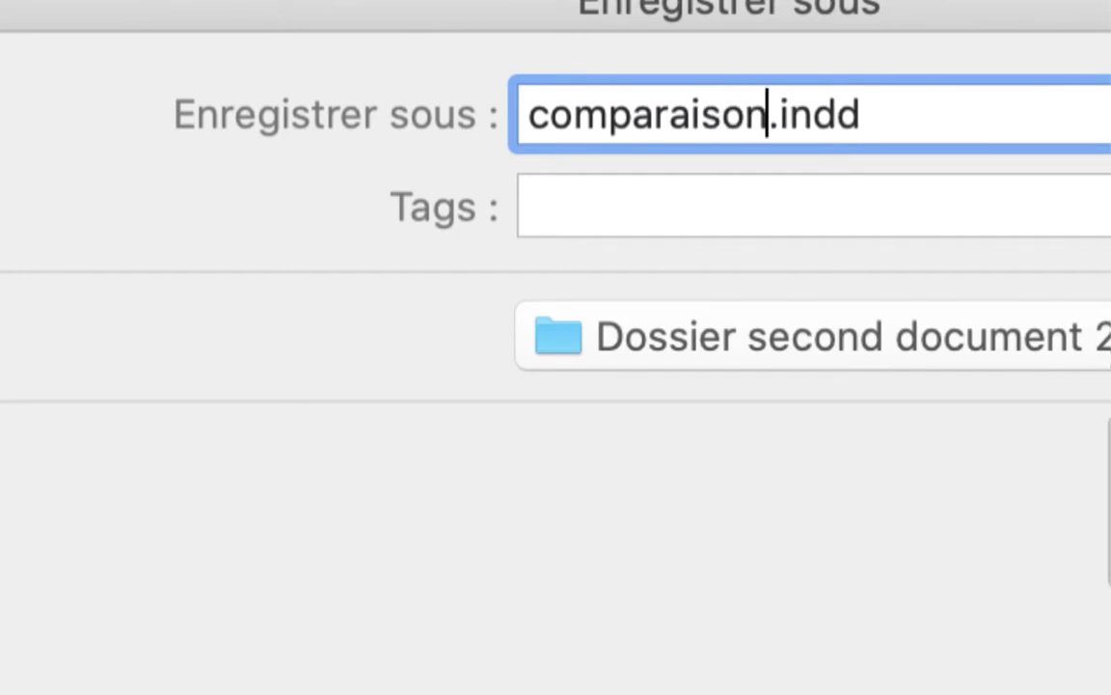
{"action": "type", "text": "-01"}
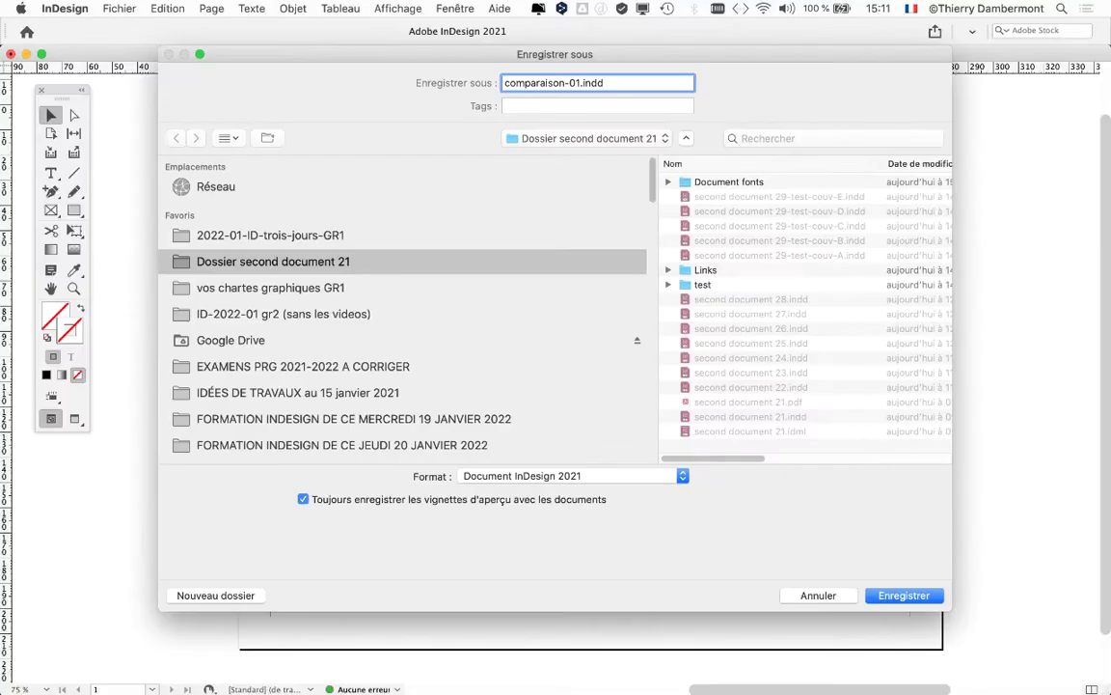
{"action": "key", "text": "Return"}
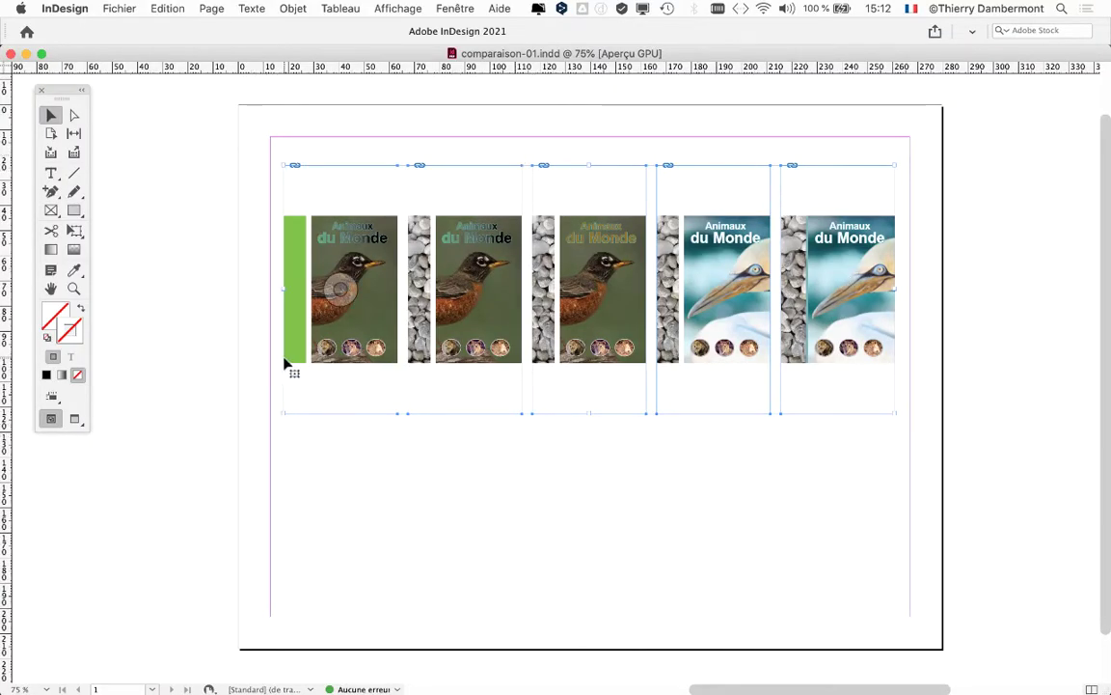
Try filling the five cover frames proportionally with their images and undo the fitting
{"action": "left_click", "coordinate": [294, 8]}
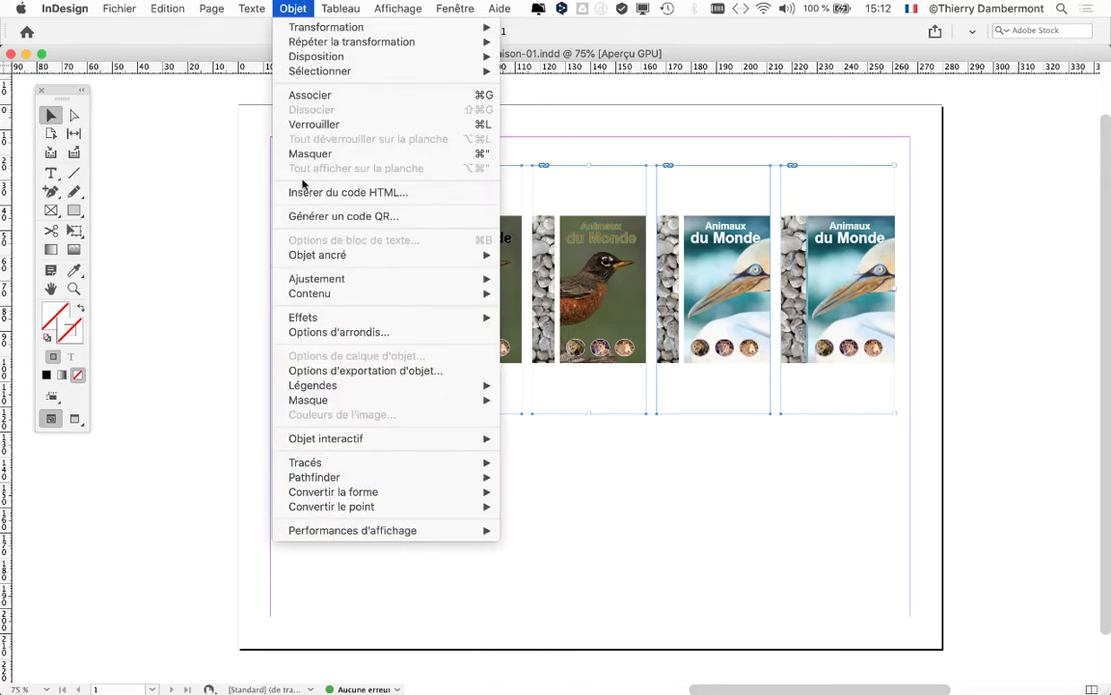
{"action": "mouse_move", "coordinate": [314, 280]}
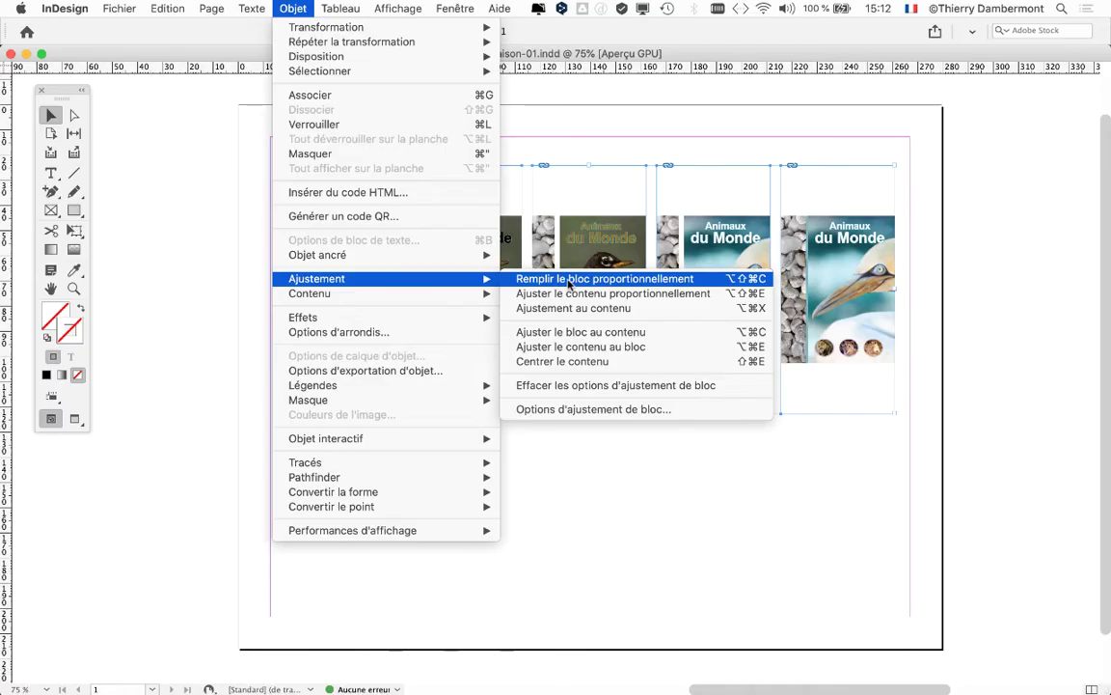
{"action": "left_click", "coordinate": [569, 280]}
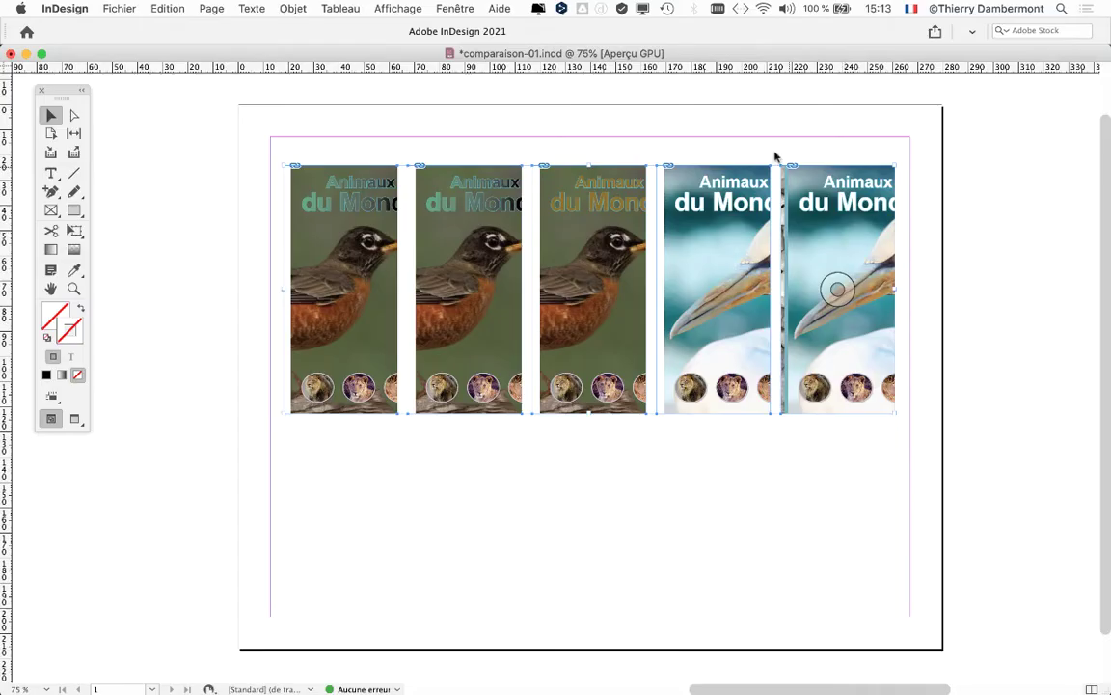
{"action": "left_click", "coordinate": [164, 7]}
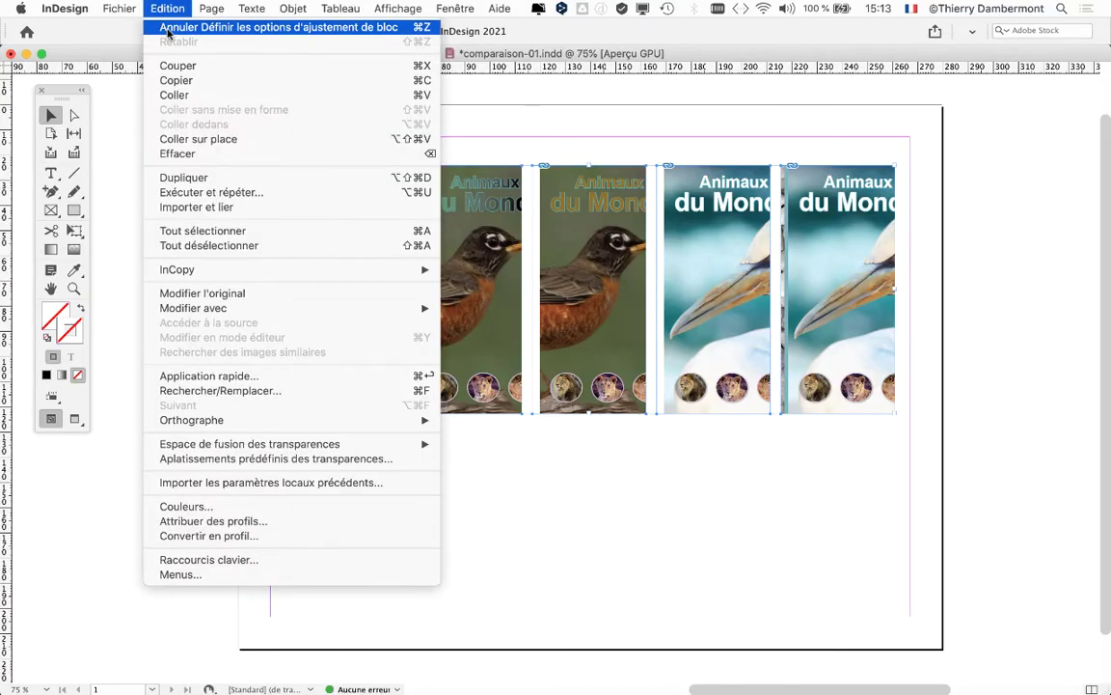
{"action": "left_click", "coordinate": [167, 29]}
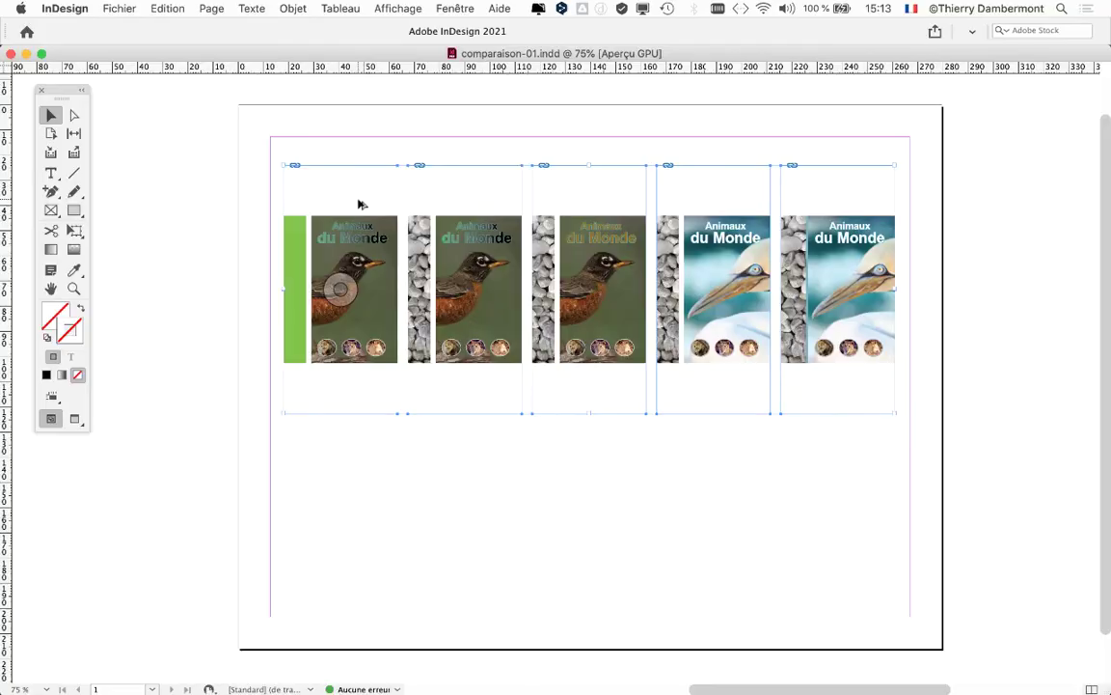
Fit the five cover frames to their content and switch the page to preview display
{"action": "left_click", "coordinate": [292, 8]}
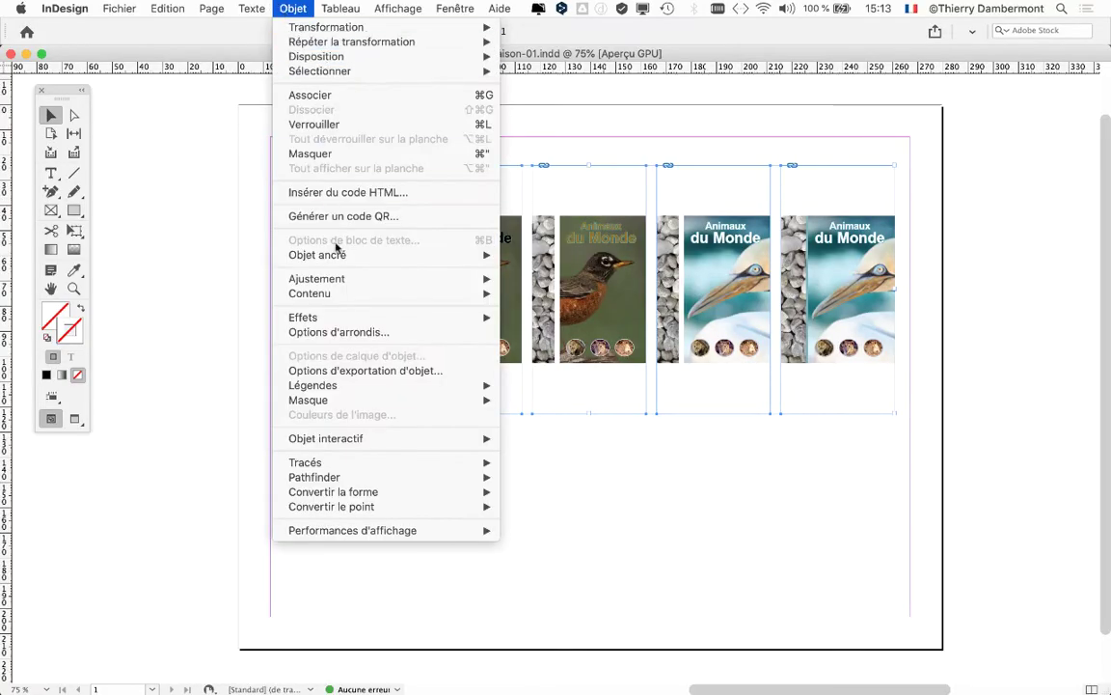
{"action": "mouse_move", "coordinate": [339, 280]}
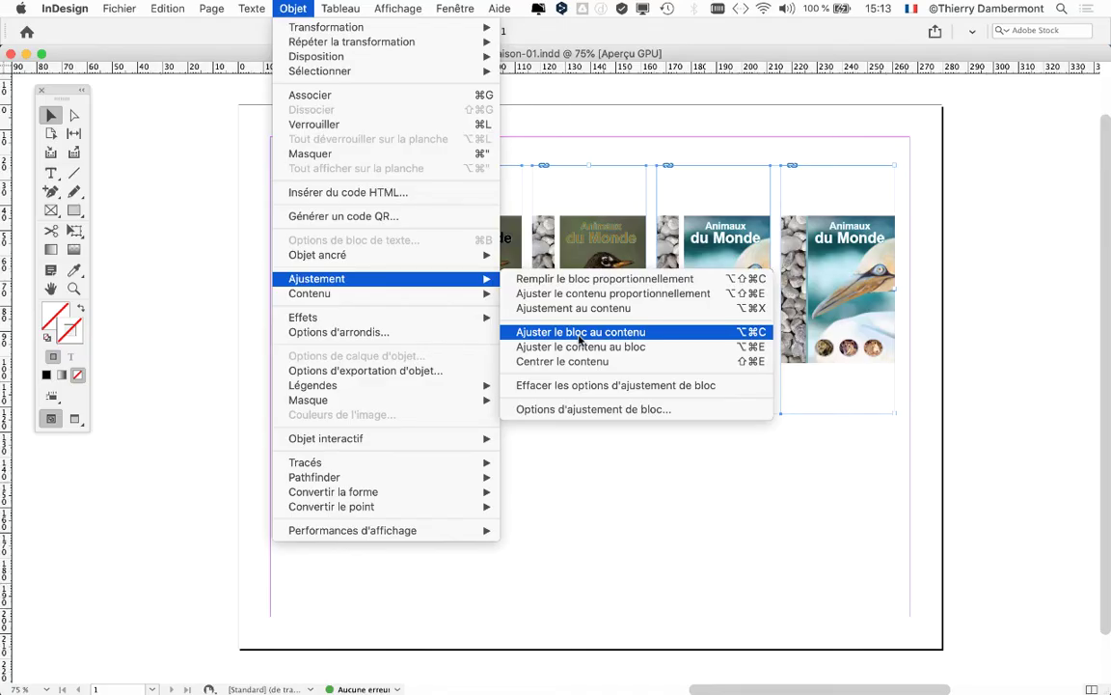
{"action": "left_click", "coordinate": [581, 332]}
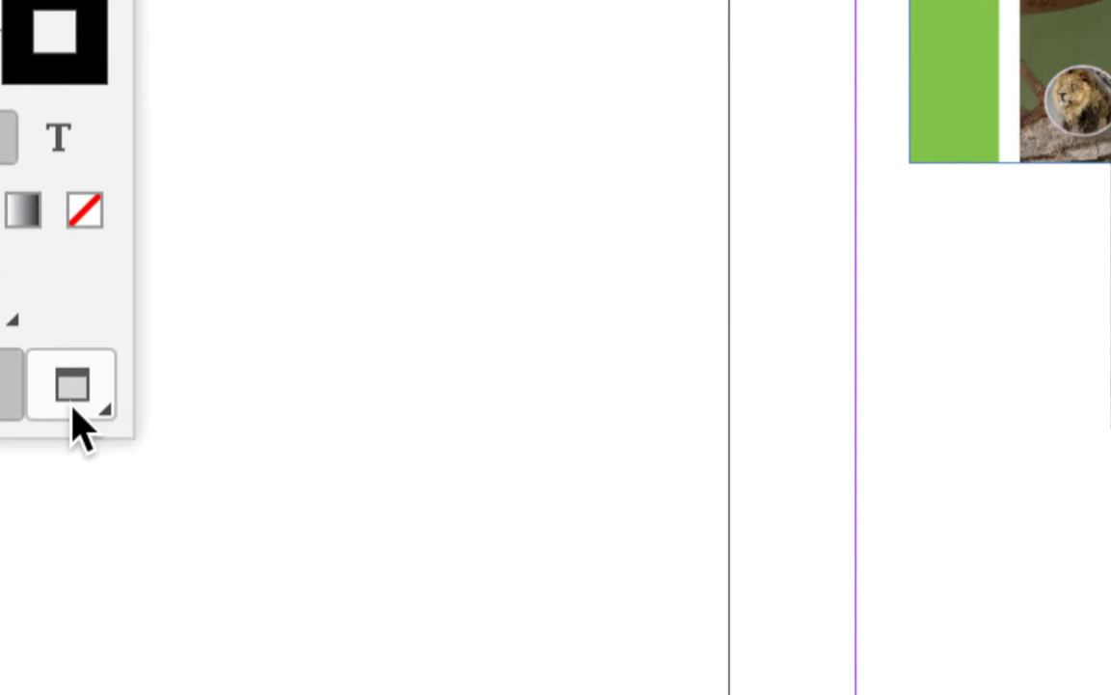
{"action": "left_click", "coordinate": [74, 409]}
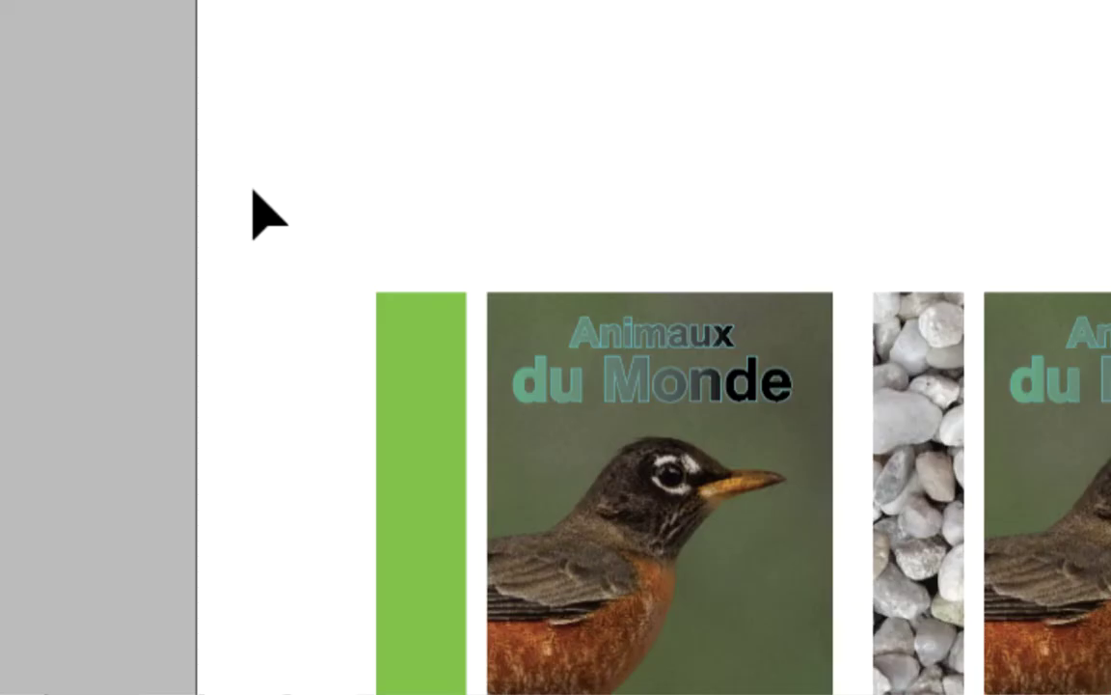
Select all five covers on the page and apply the [Noir] swatch to their frame strokes
{"action": "left_click_drag", "start_coordinate": [252, 193], "coordinate": [1110, 441]}
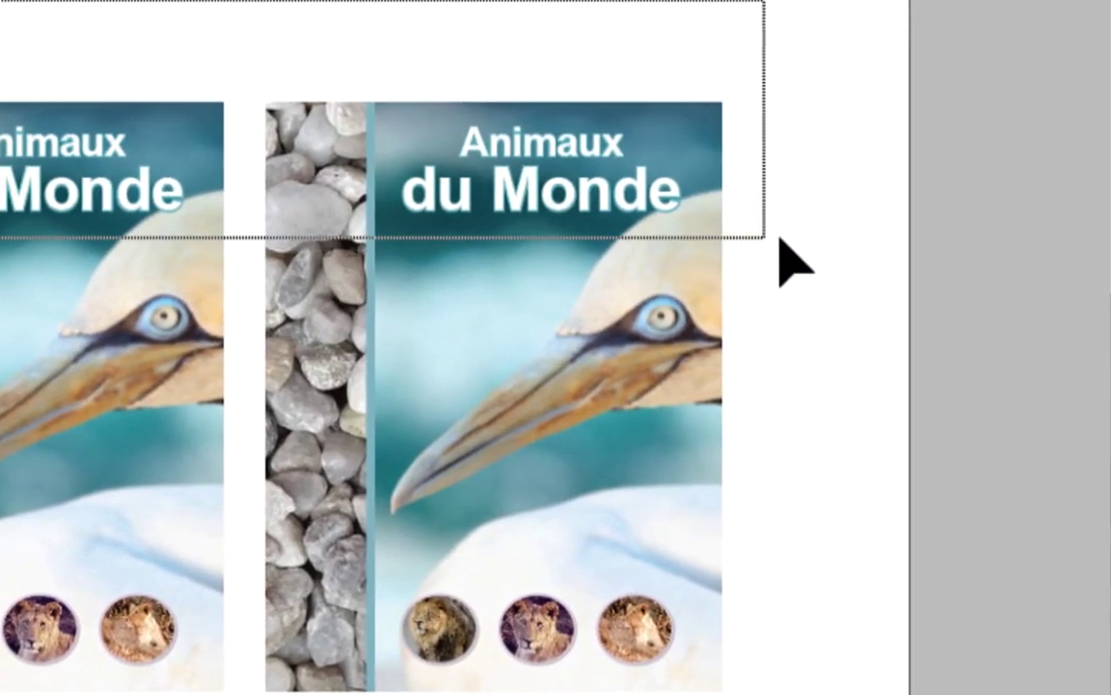
{"action": "left_click_drag", "start_coordinate": [796, 260], "coordinate": [794, 258]}
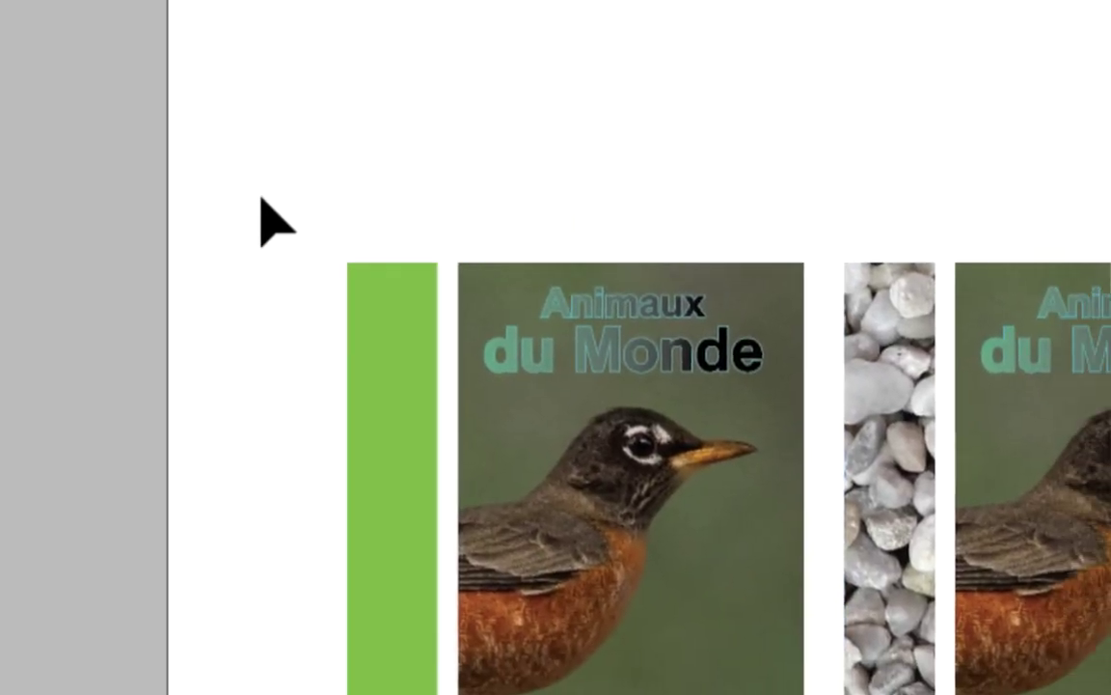
{"action": "left_click_drag", "start_coordinate": [317, 196], "coordinate": [1110, 354]}
{"action": "left_click_drag", "start_coordinate": [704, 228], "coordinate": [1110, 228]}
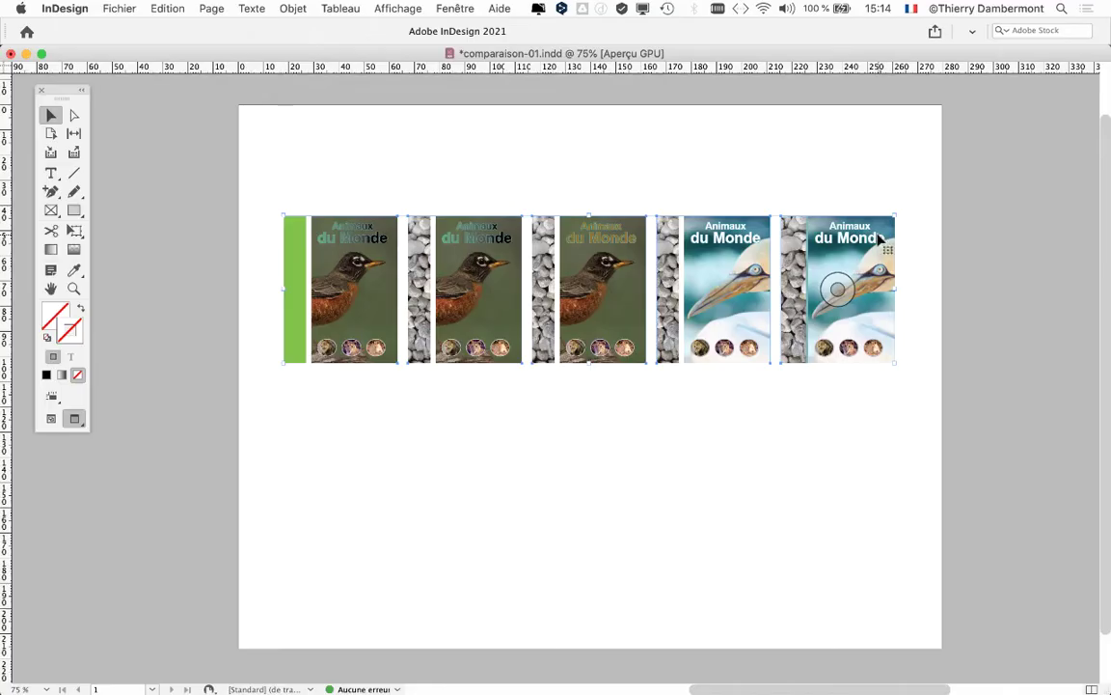
{"action": "left_click", "coordinate": [167, 7]}
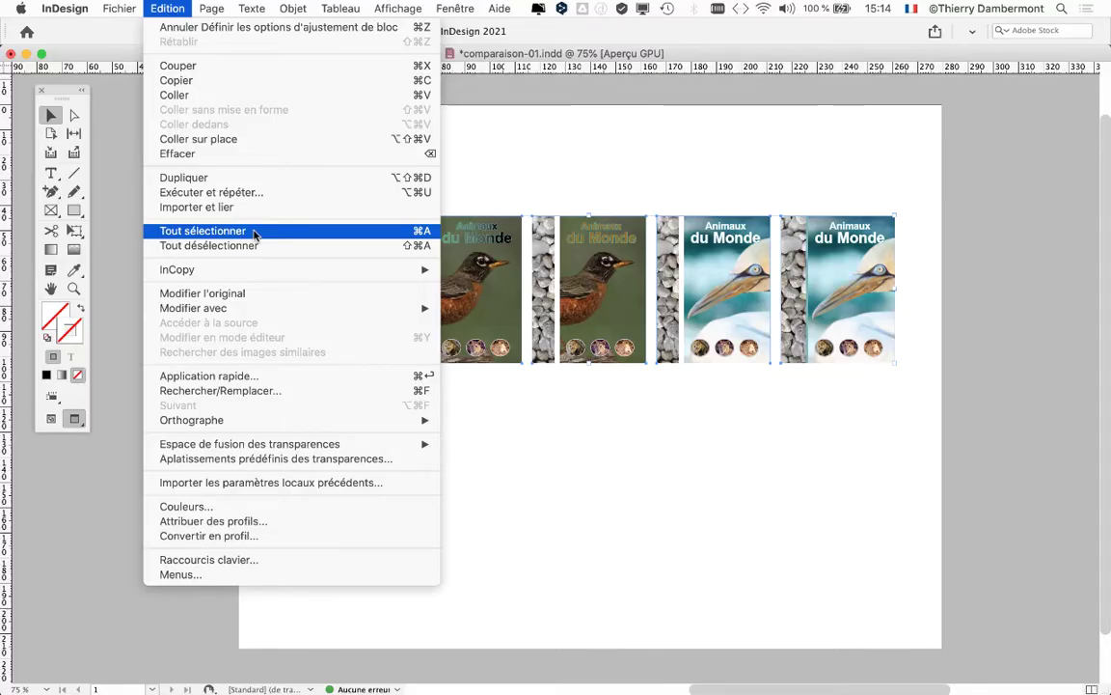
{"action": "left_click", "coordinate": [254, 230]}
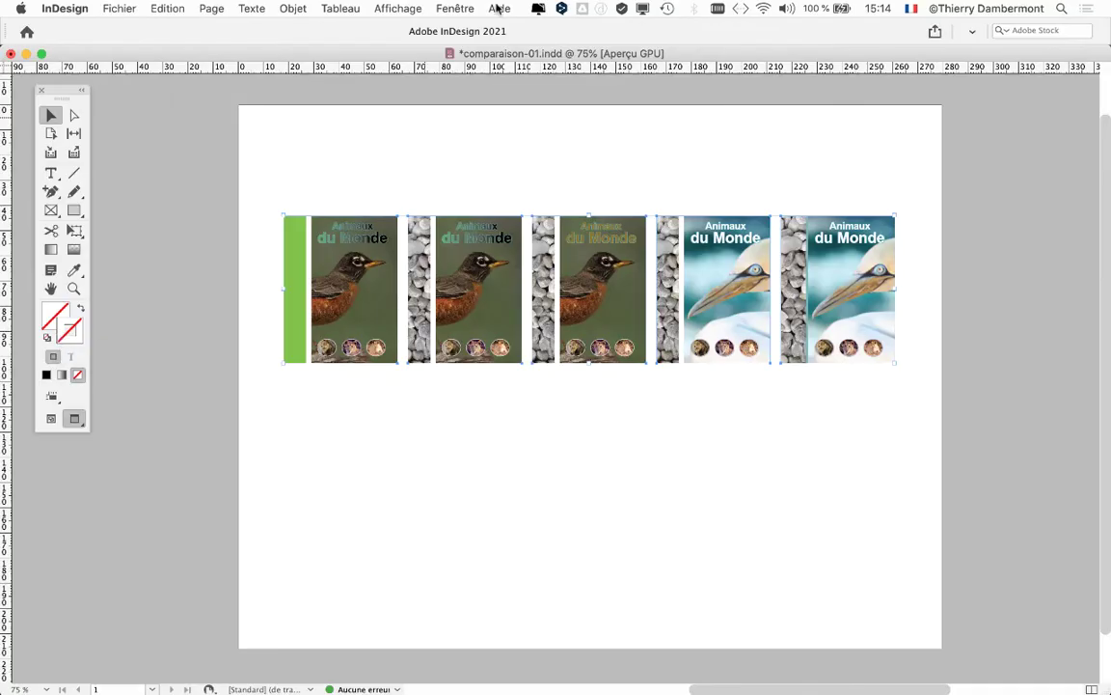
{"action": "left_click", "coordinate": [455, 8]}
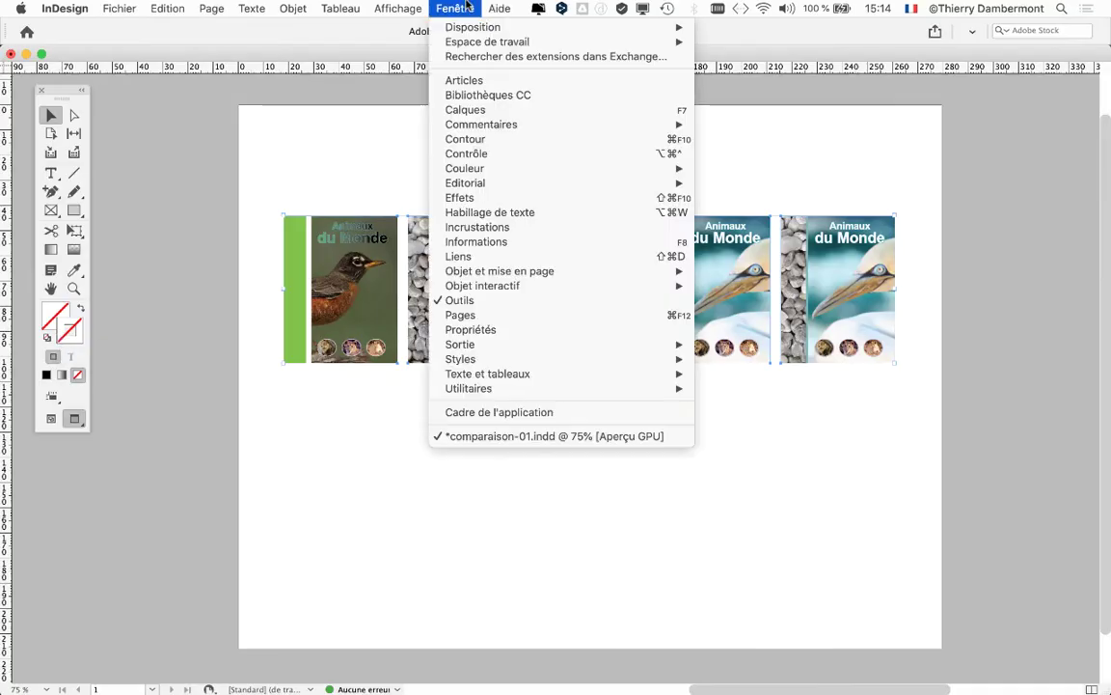
{"action": "mouse_move", "coordinate": [485, 171]}
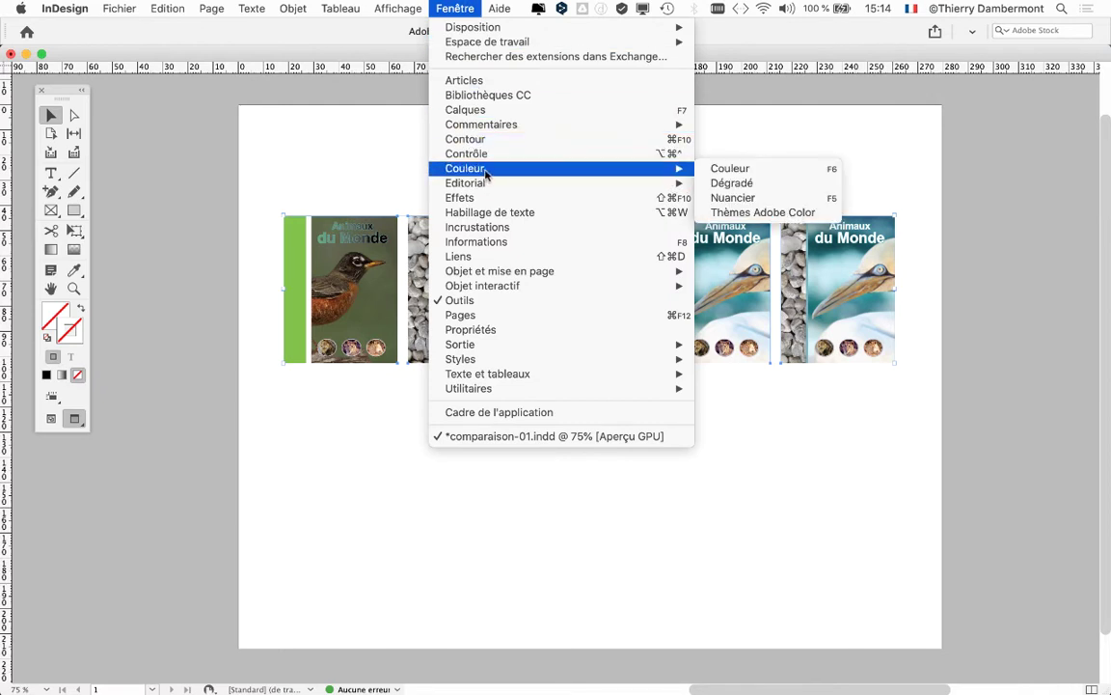
{"action": "left_click", "coordinate": [799, 197]}
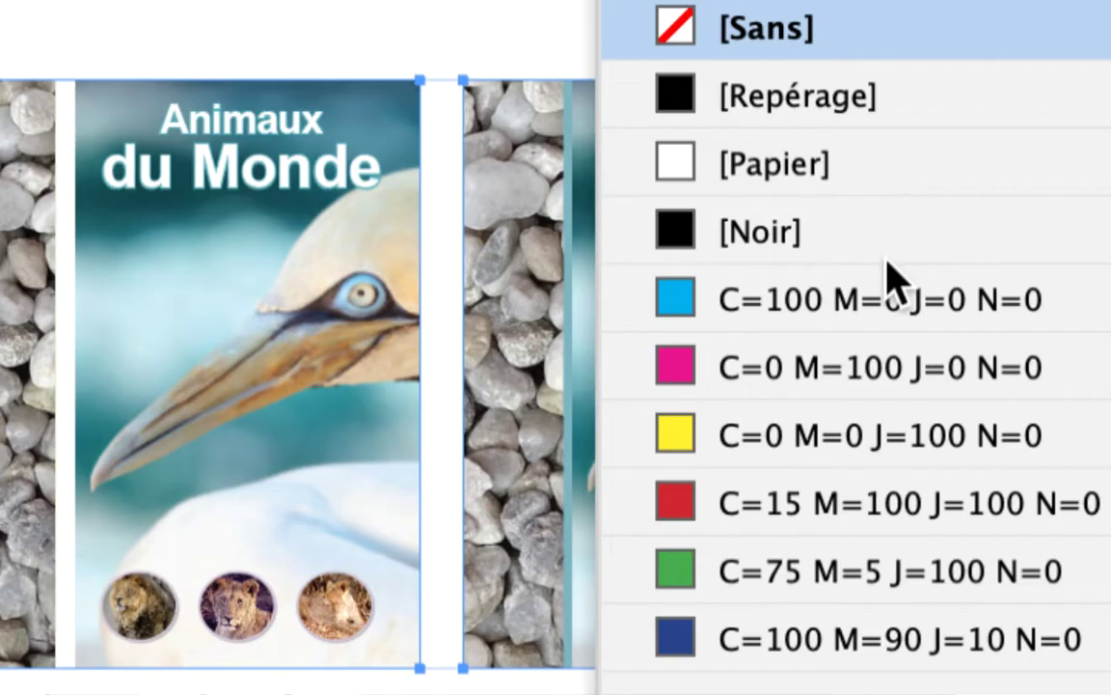
{"action": "left_click", "coordinate": [887, 262]}
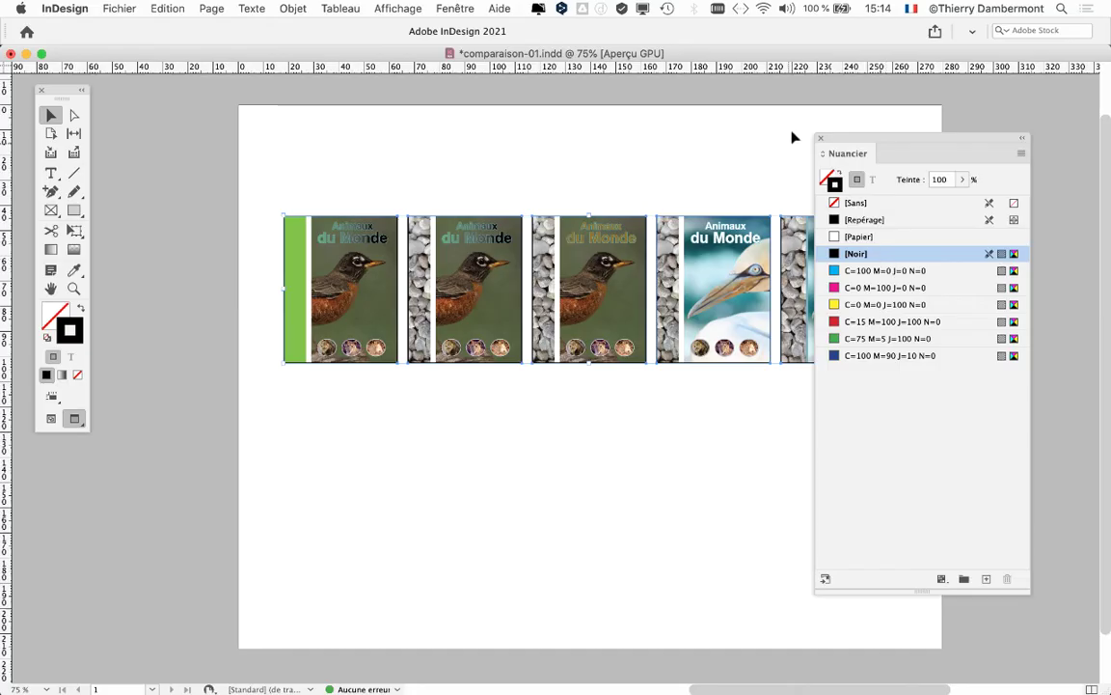
{"action": "key", "text": "F5"}
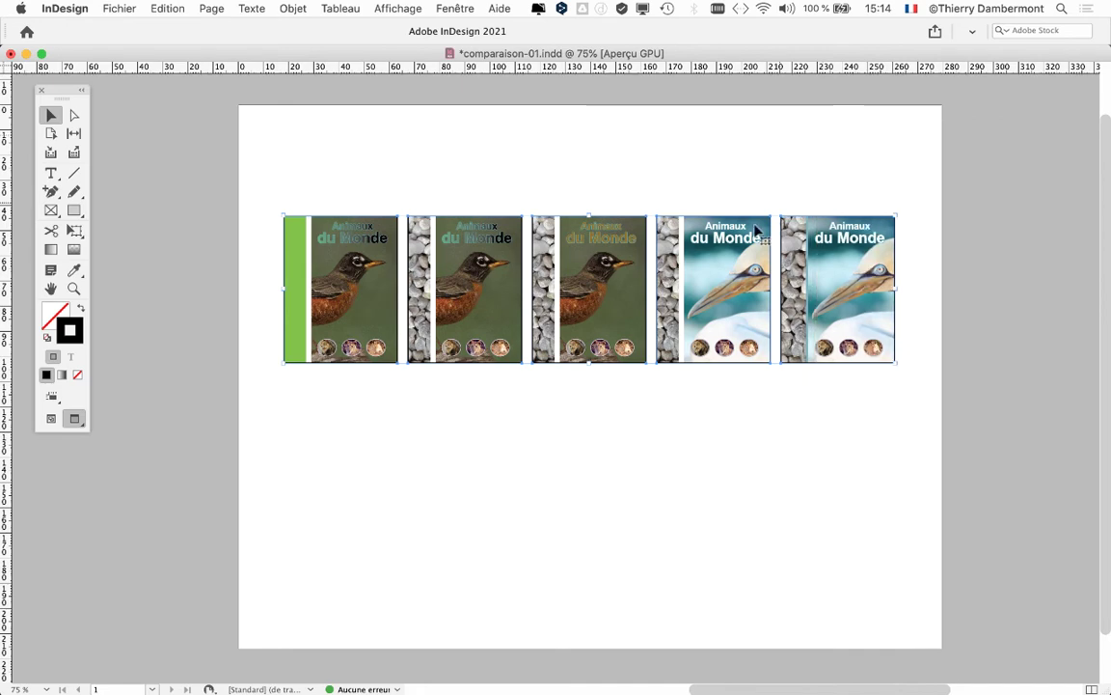
Align the five covers' strokes to the outside of their frames and set the stroke weight to 5 pt
{"action": "scroll", "coordinate": [748, 234], "scroll_direction": "up", "scroll_amount": 3}
{"action": "scroll", "coordinate": [748, 234], "scroll_direction": "up", "scroll_amount": 2}
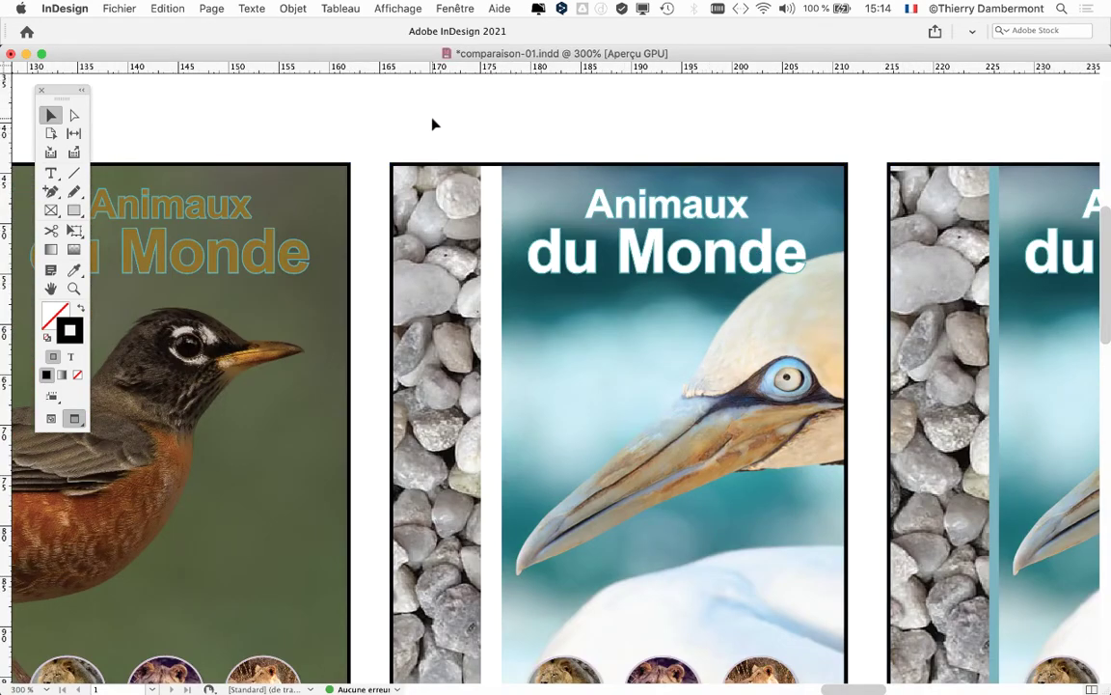
{"action": "left_click", "coordinate": [458, 7]}
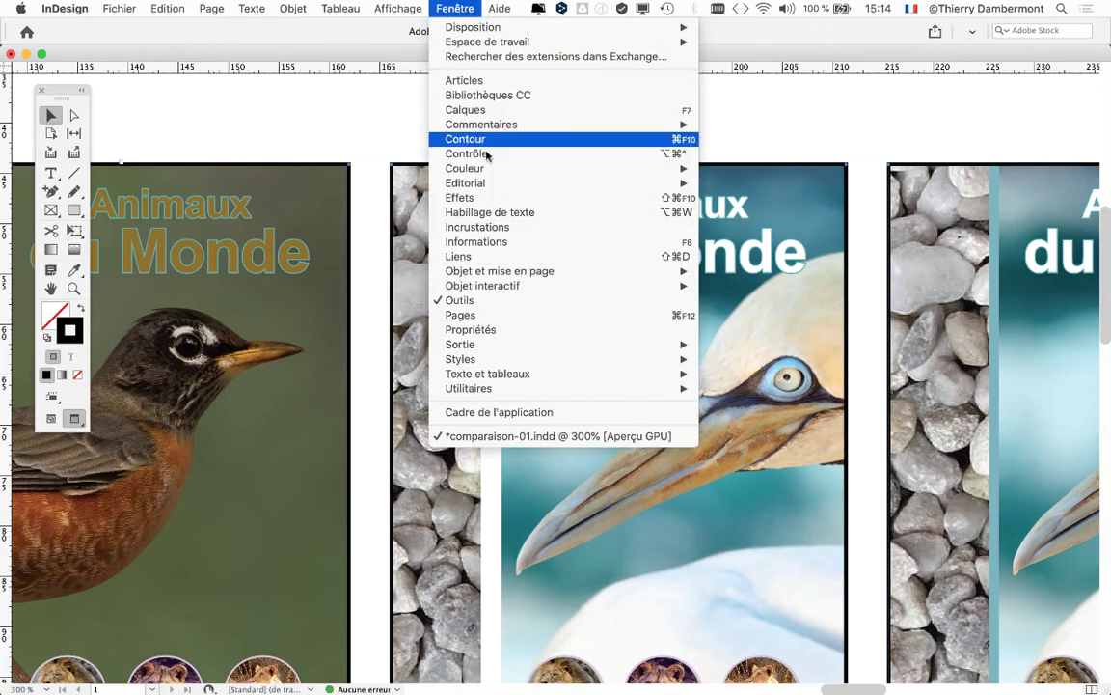
{"action": "left_click", "coordinate": [487, 137]}
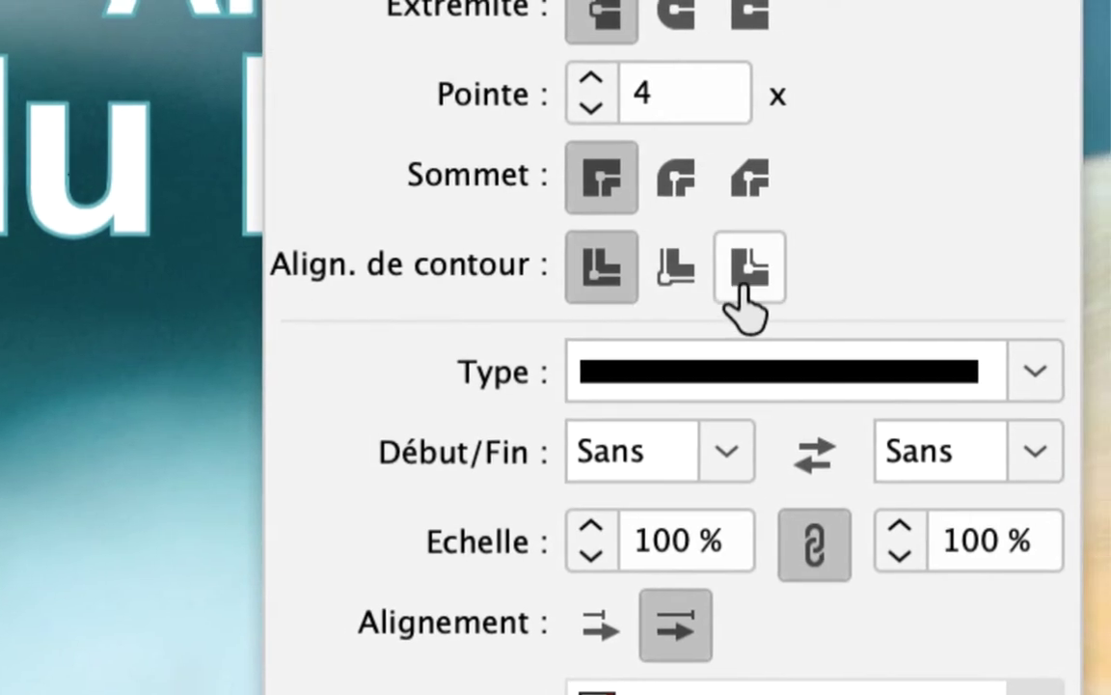
{"action": "left_click", "coordinate": [808, 268]}
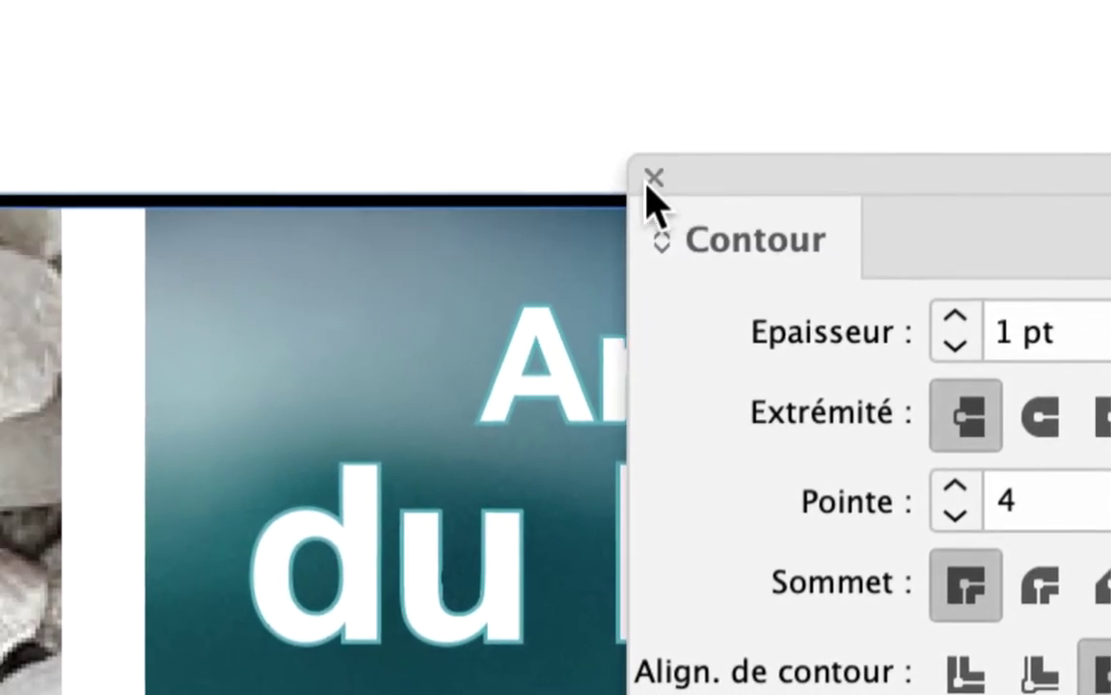
{"action": "left_click", "coordinate": [955, 318]}
{"action": "left_click", "coordinate": [955, 319]}
{"action": "left_click", "coordinate": [955, 319]}
{"action": "left_click", "coordinate": [955, 319]}
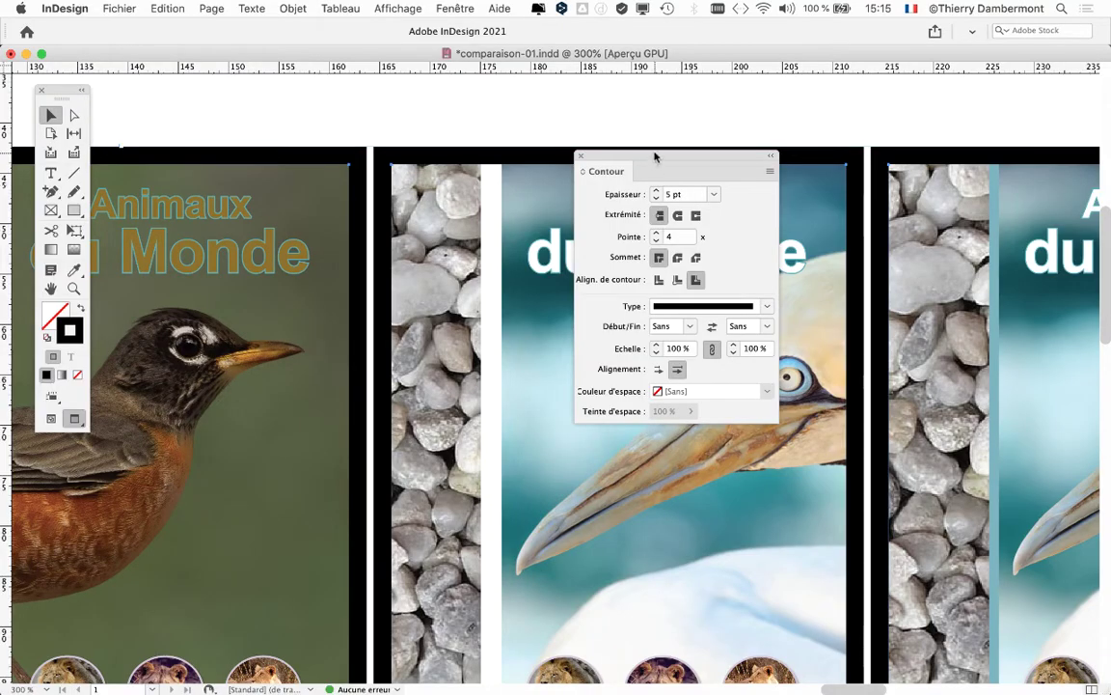
Hide the extra stroke options and display them again, moving the stroke settings clear of the covers
{"action": "left_click_drag", "start_coordinate": [654, 157], "coordinate": [970, 89]}
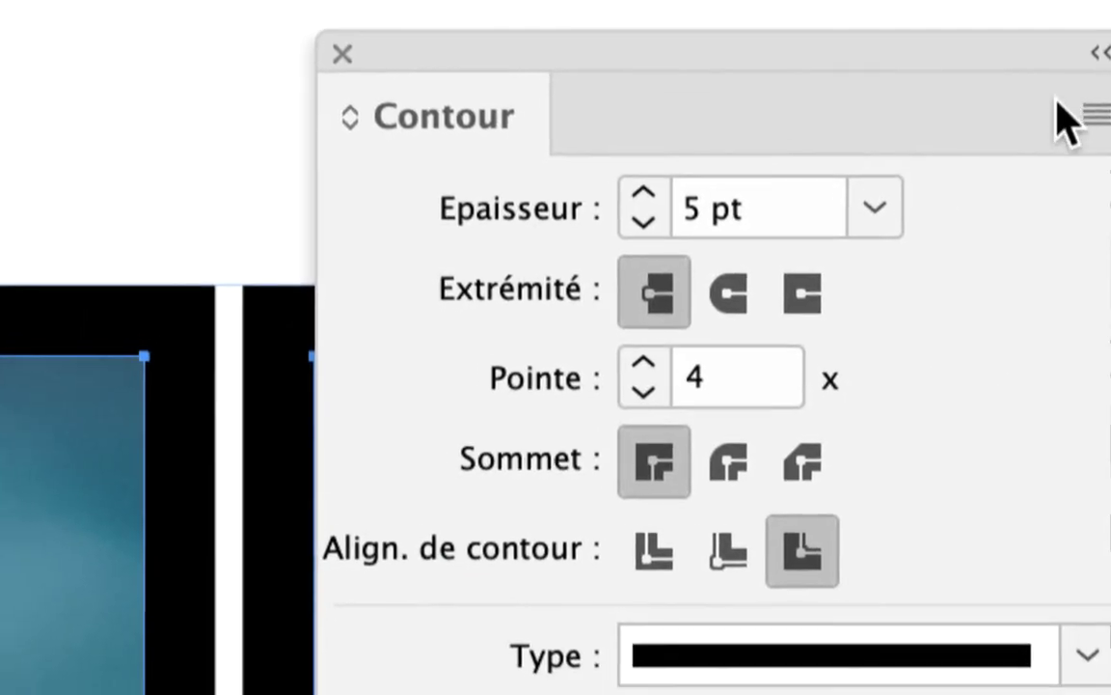
{"action": "left_click", "coordinate": [1084, 104]}
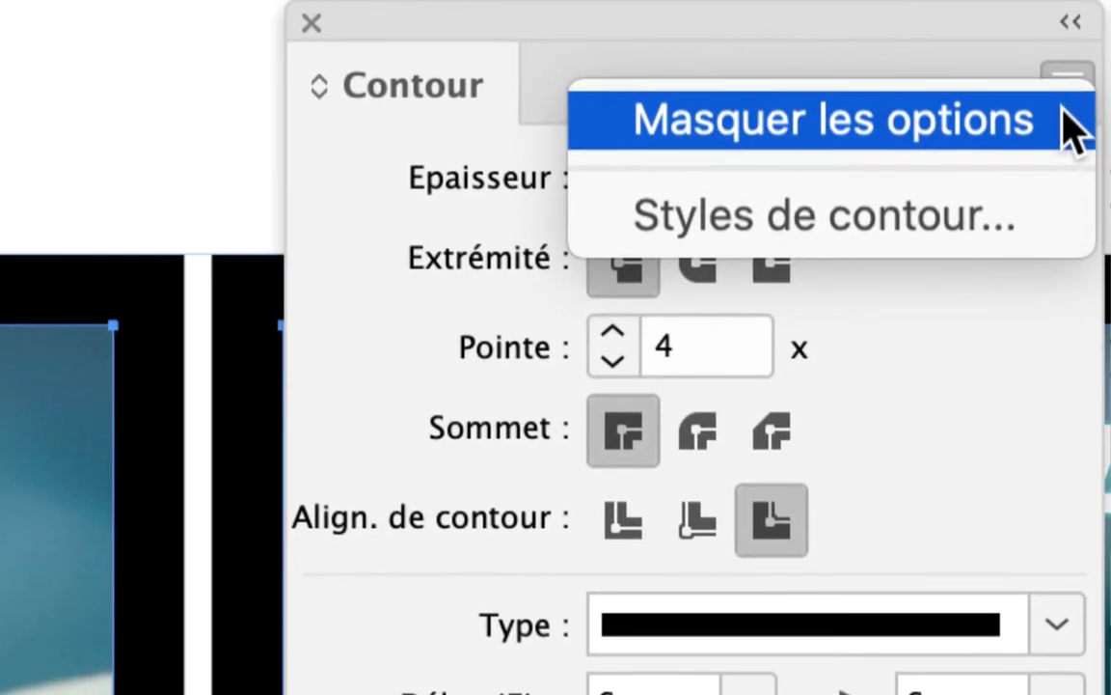
{"action": "left_click", "coordinate": [1067, 132]}
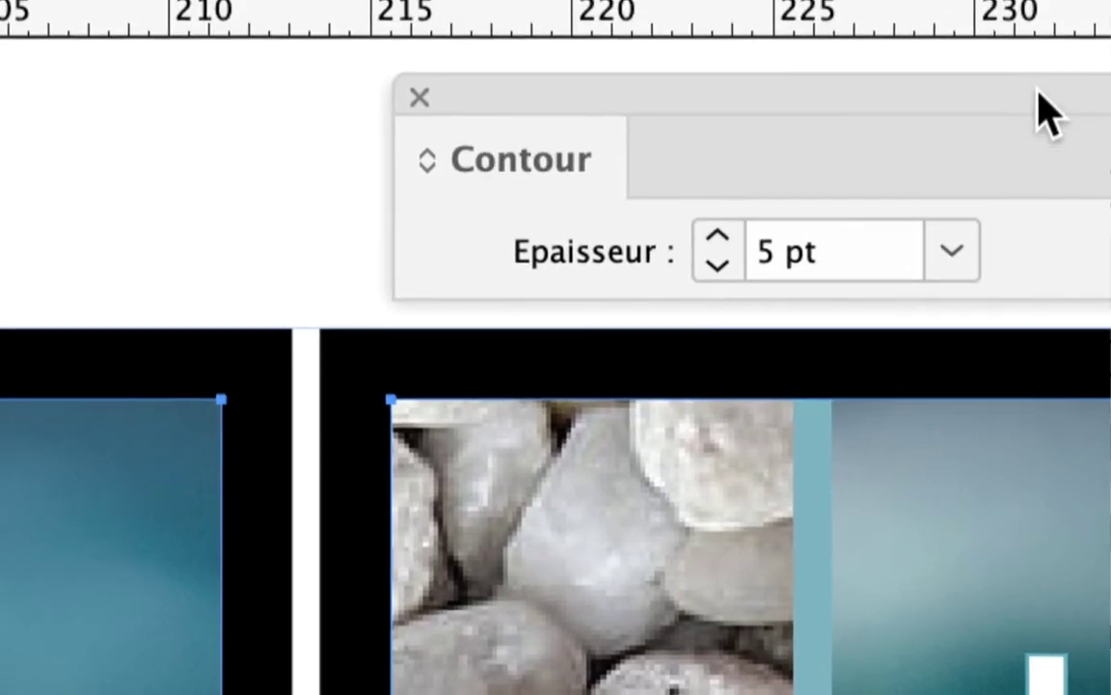
{"action": "left_click_drag", "start_coordinate": [942, 39], "coordinate": [878, 123]}
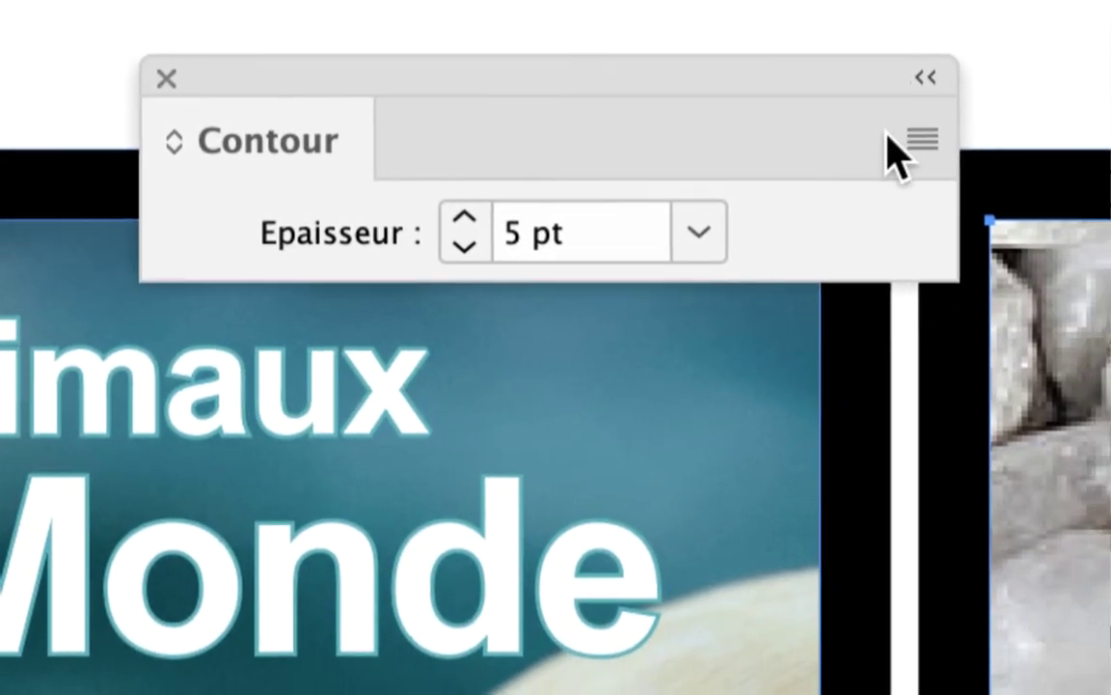
{"action": "left_click", "coordinate": [964, 183]}
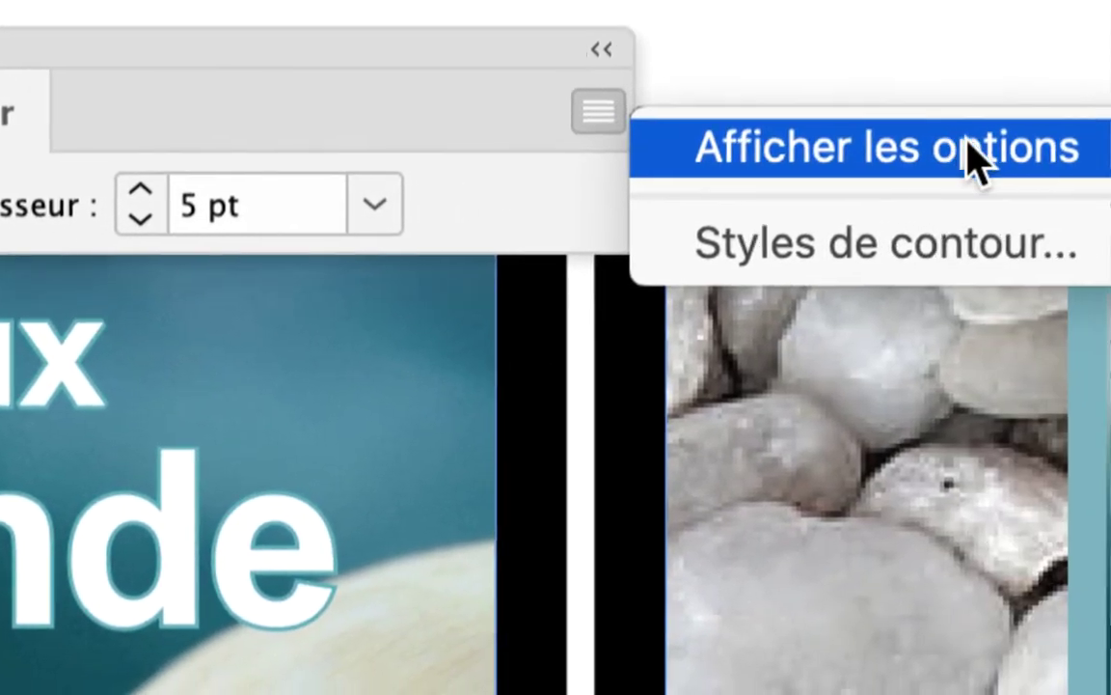
{"action": "left_click", "coordinate": [982, 162]}
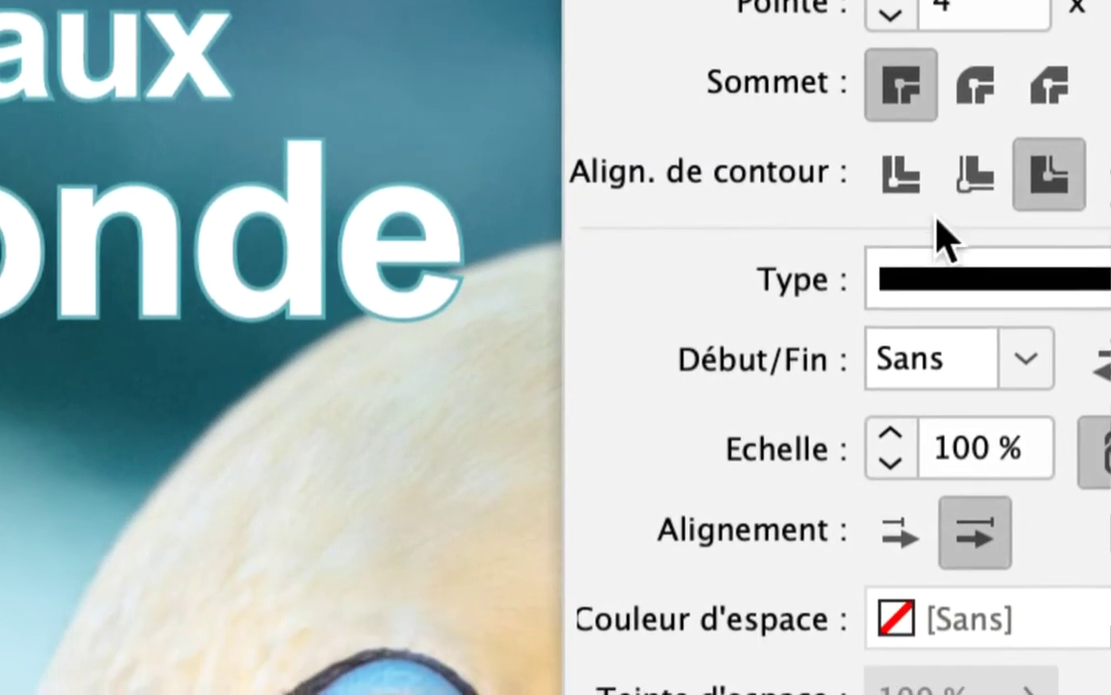
Change the stroke alignment of the selected cover frames to centred on the frame edge
{"action": "left_click", "coordinate": [903, 185]}
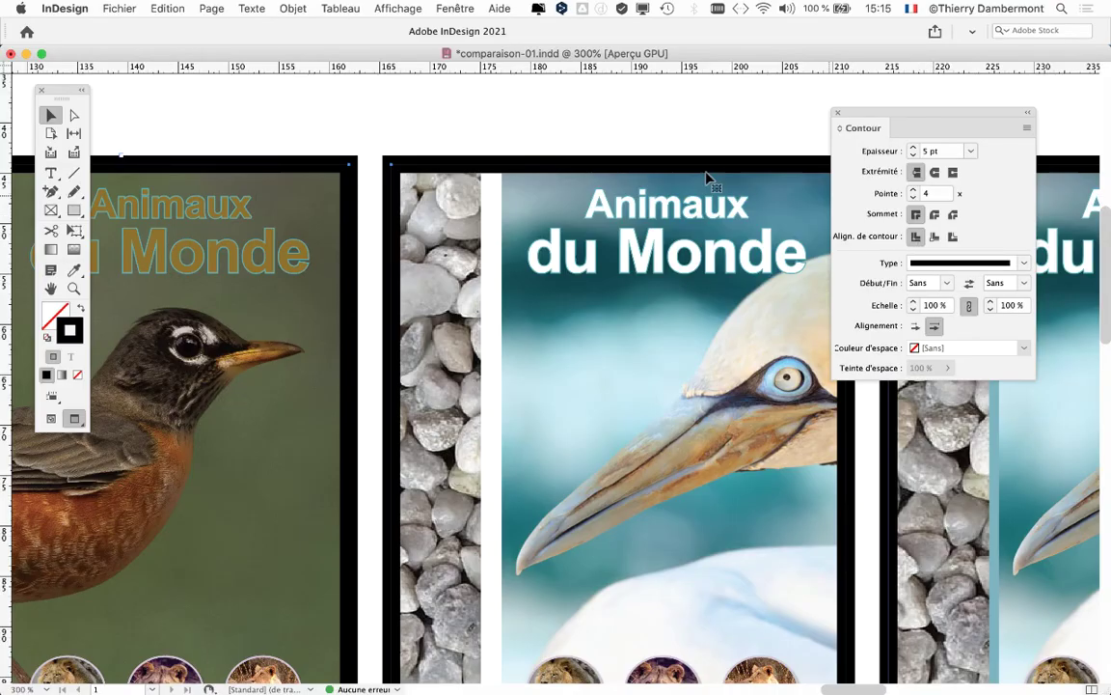
{"action": "left_click", "coordinate": [618, 419]}
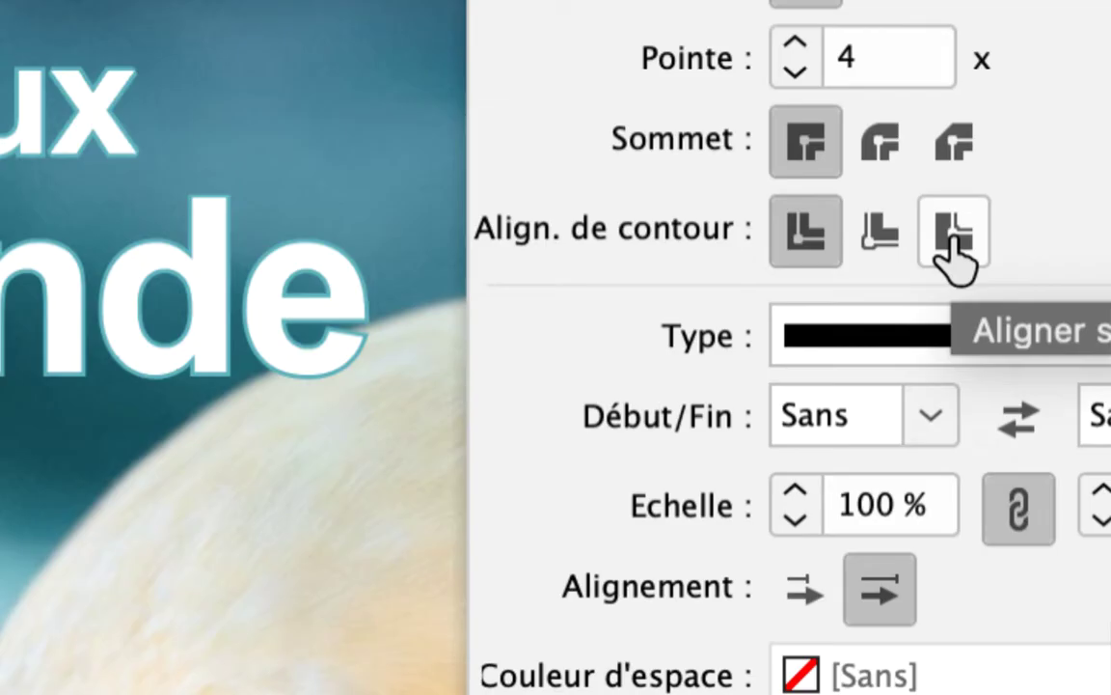
Align the selected covers' strokes to the outside of their frames, reduce the stroke weight to 3 pt and close the stroke settings
{"action": "left_click", "coordinate": [952, 237]}
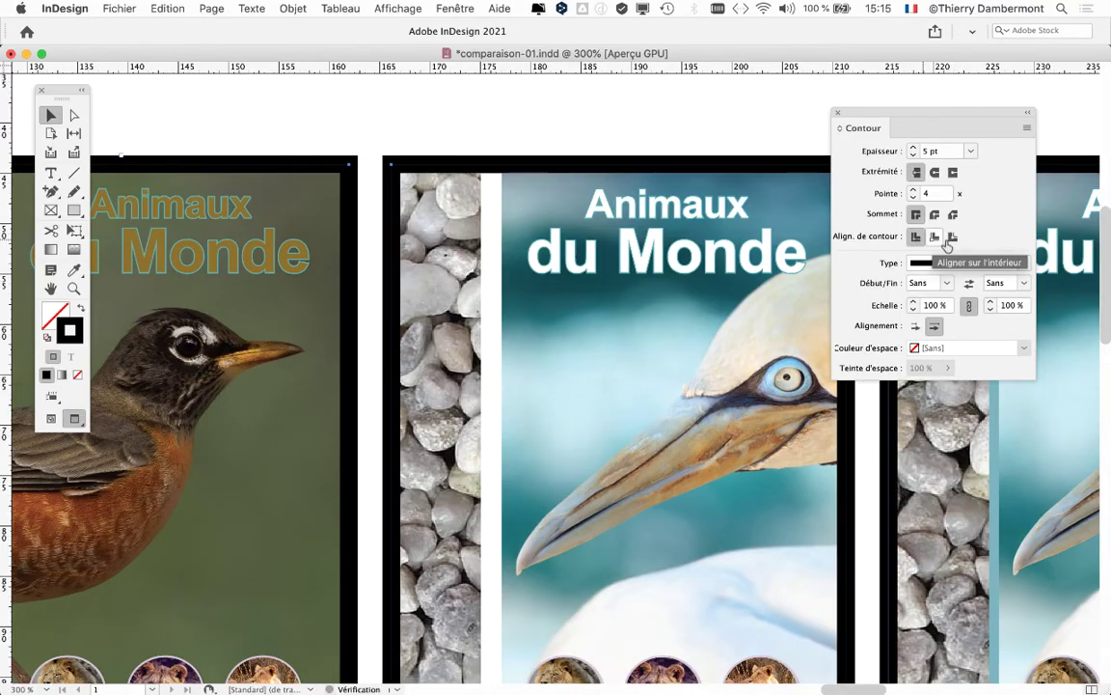
{"action": "left_click", "coordinate": [953, 237]}
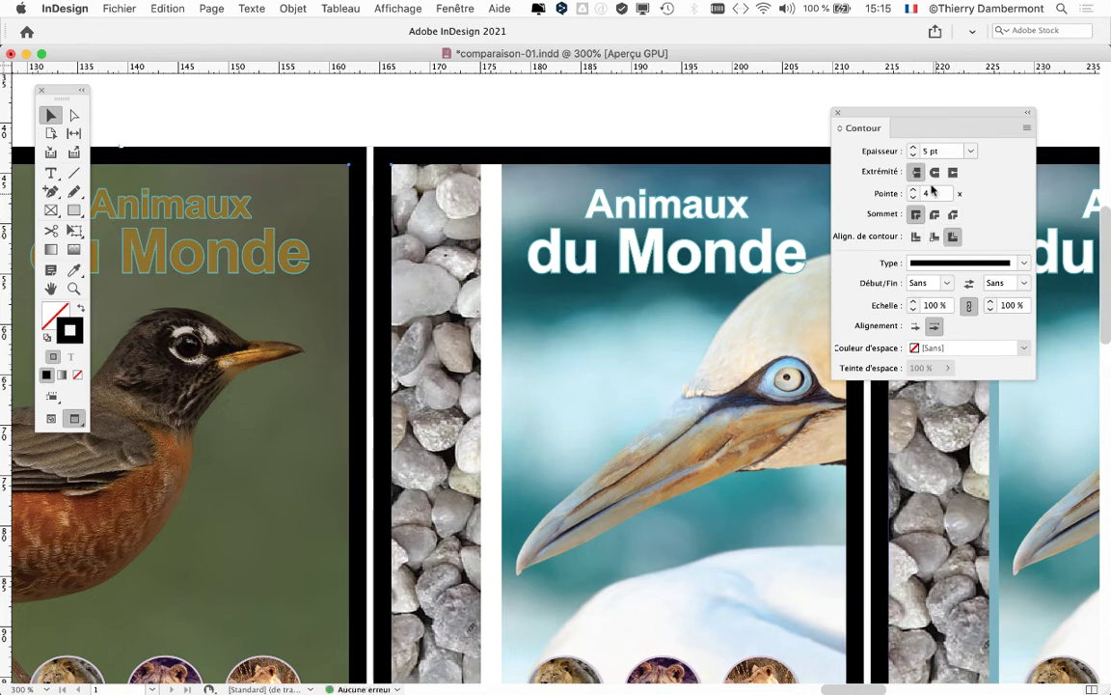
{"action": "left_click", "coordinate": [914, 154]}
{"action": "left_click", "coordinate": [913, 155]}
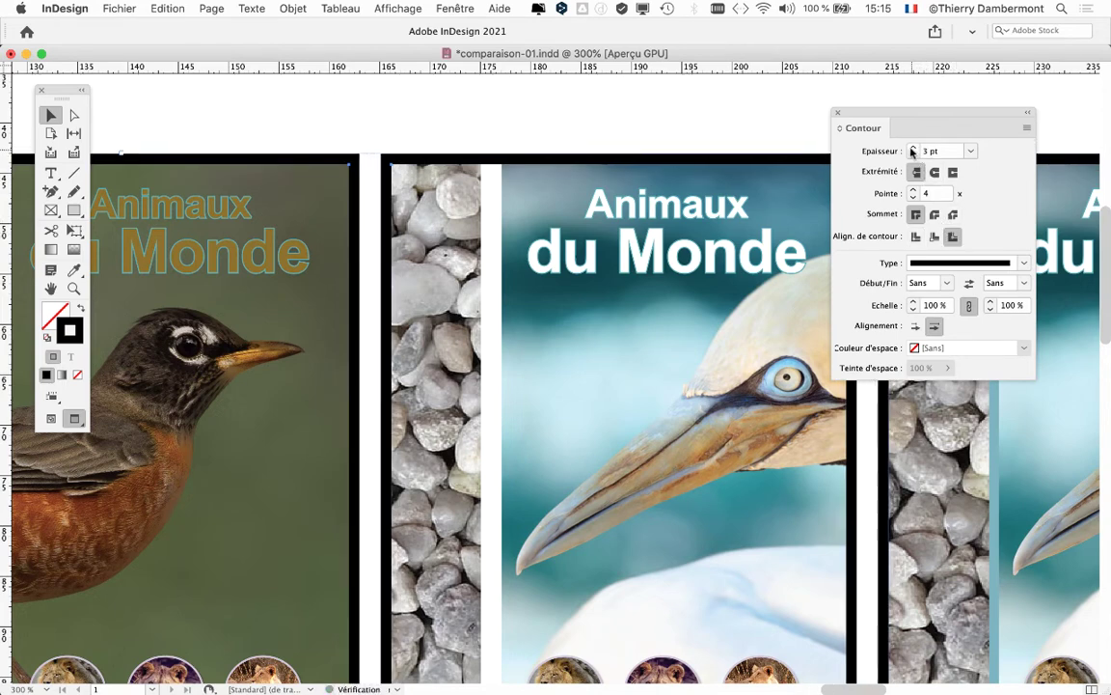
{"action": "left_click", "coordinate": [838, 113]}
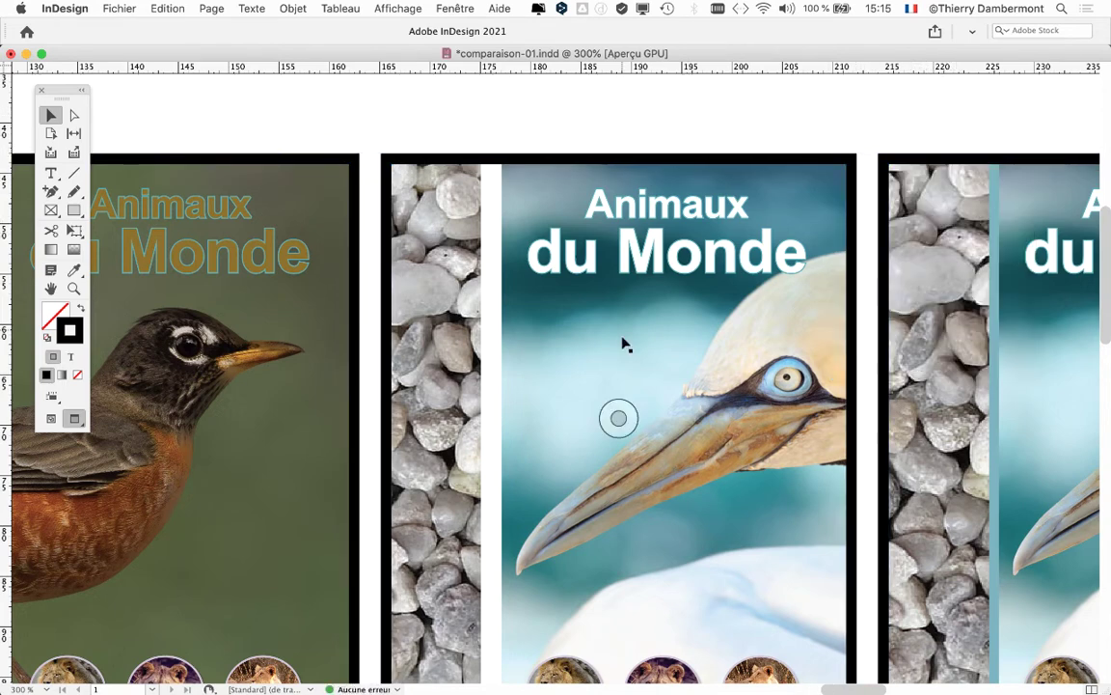
Save the document as a new version named comparaison-02.indd in the folder Dossier second document 21
{"action": "scroll", "coordinate": [623, 345], "scroll_direction": "down", "scroll_amount": 2}
{"action": "scroll", "coordinate": [622, 347], "scroll_direction": "down", "scroll_amount": 1}
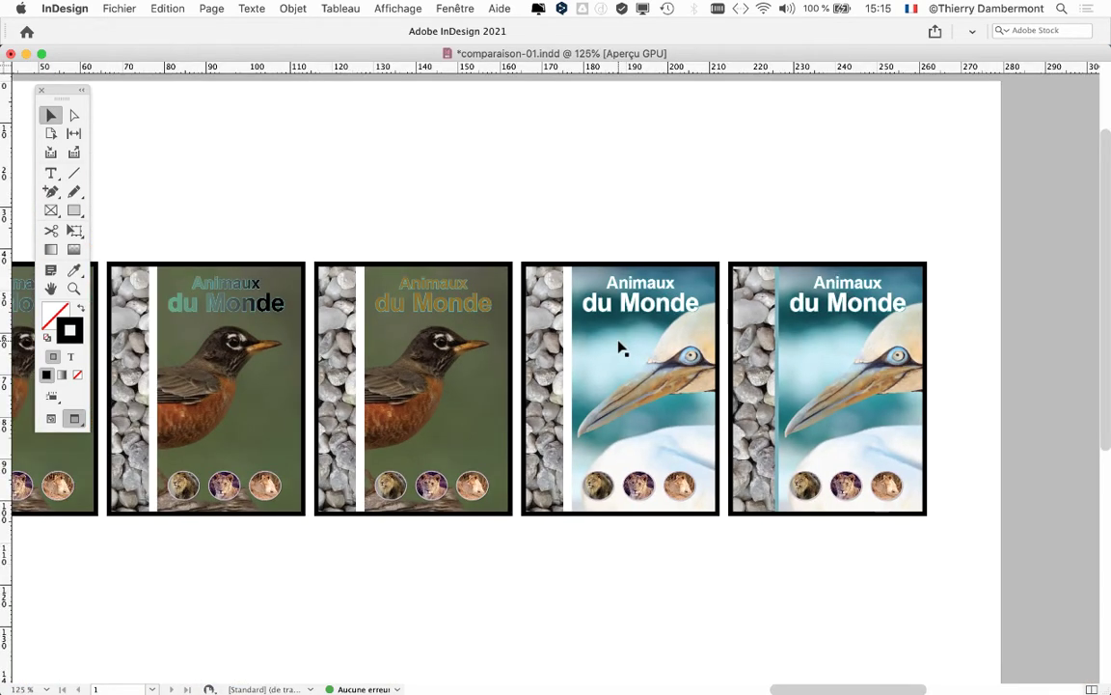
{"action": "scroll", "coordinate": [618, 346], "scroll_direction": "down", "scroll_amount": 1}
{"action": "scroll", "coordinate": [579, 309], "scroll_direction": "down", "scroll_amount": 1}
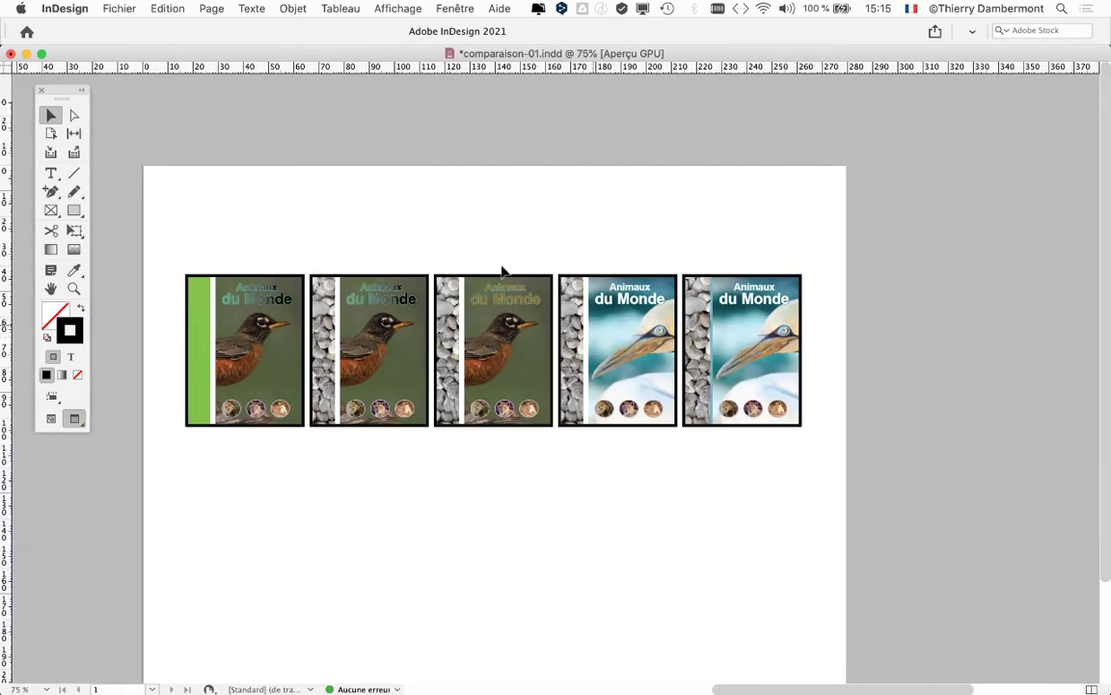
{"action": "left_click", "coordinate": [133, 8]}
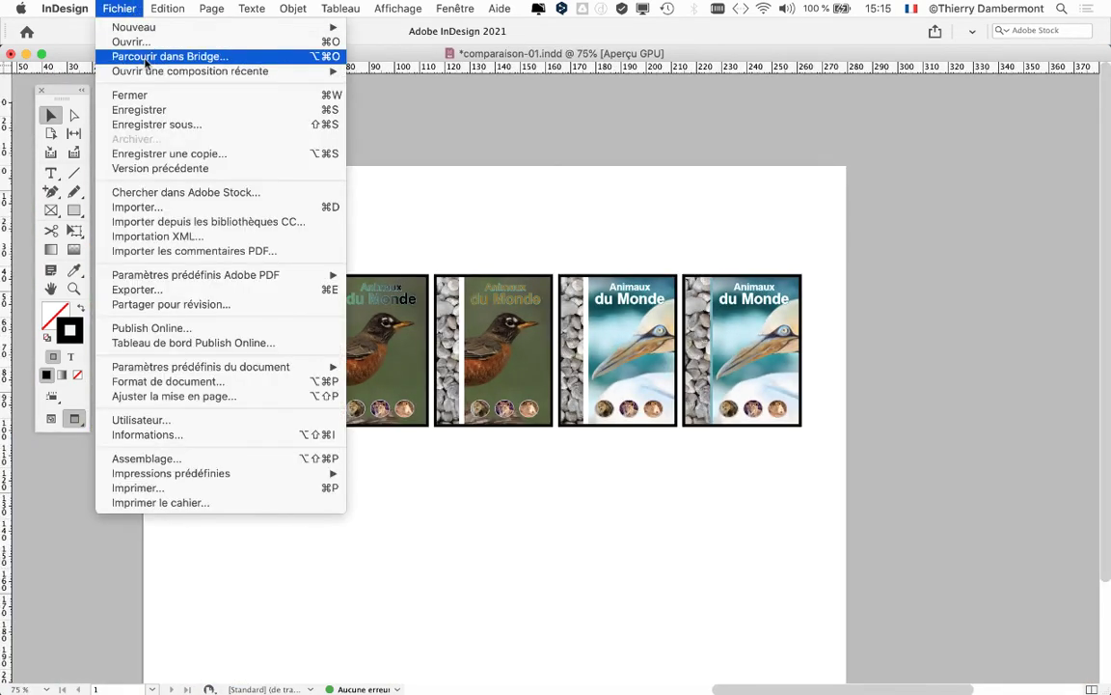
{"action": "left_click", "coordinate": [154, 125]}
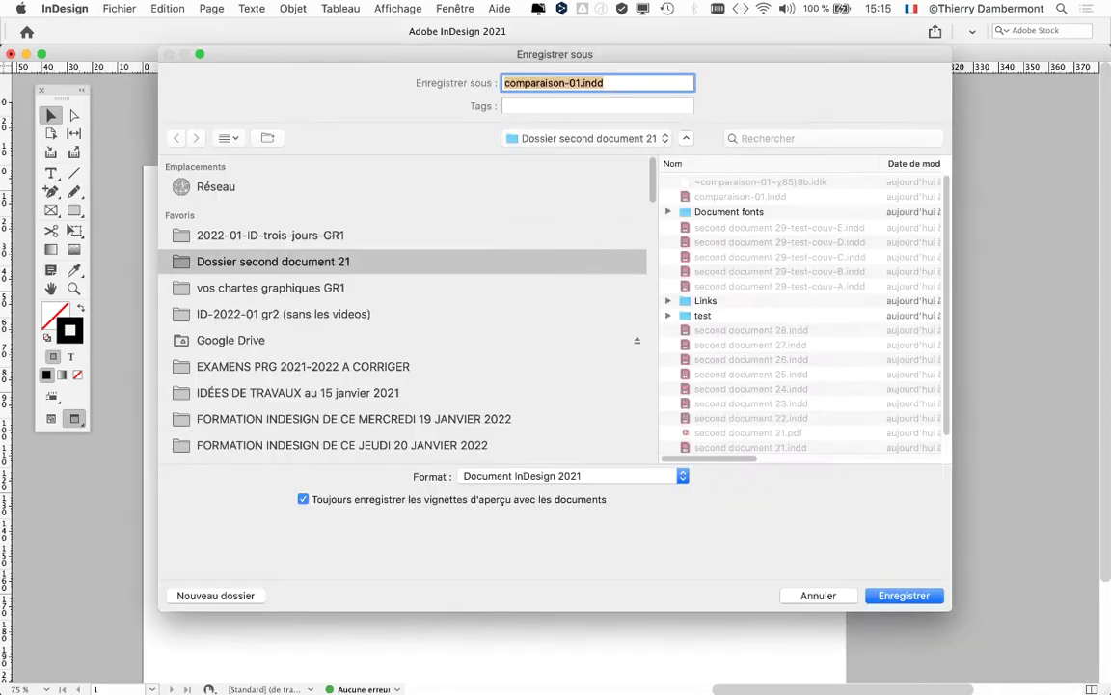
{"action": "left_click", "coordinate": [576, 83]}
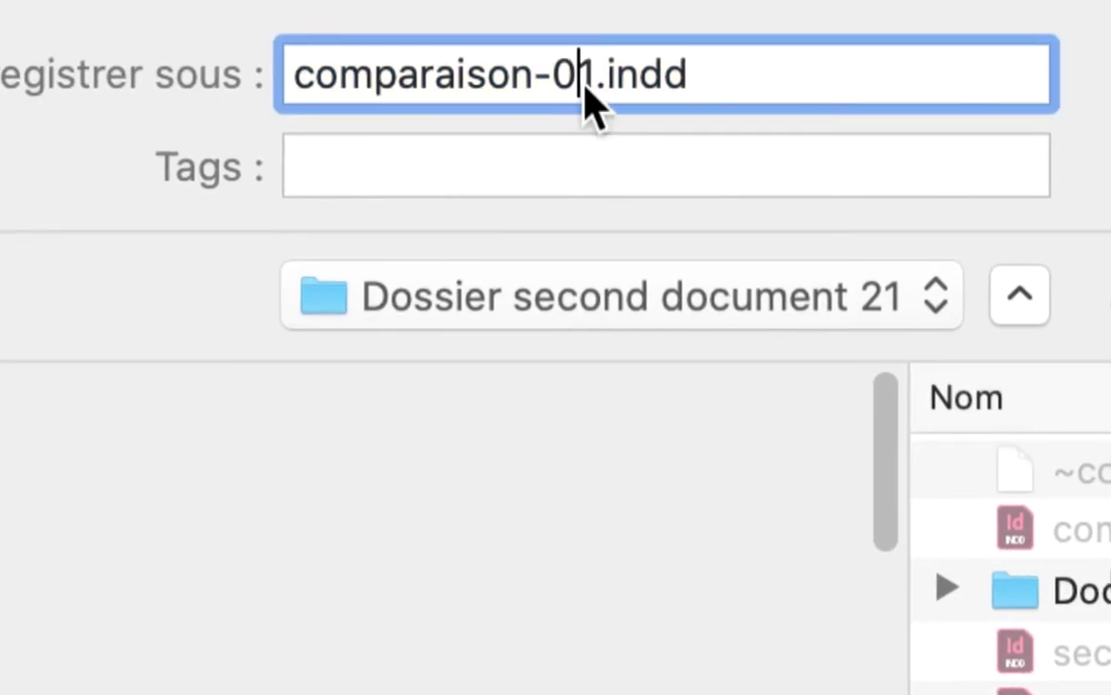
{"action": "key", "text": "shift+Right"}
{"action": "type", "text": "2"}
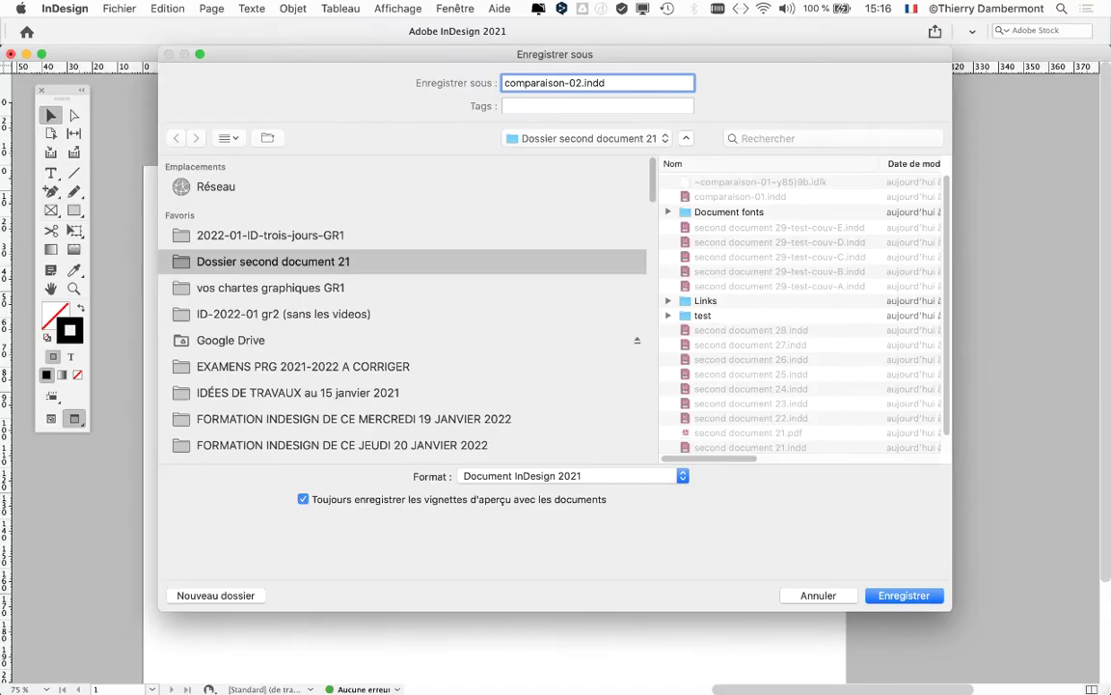
{"action": "key", "text": "Return"}
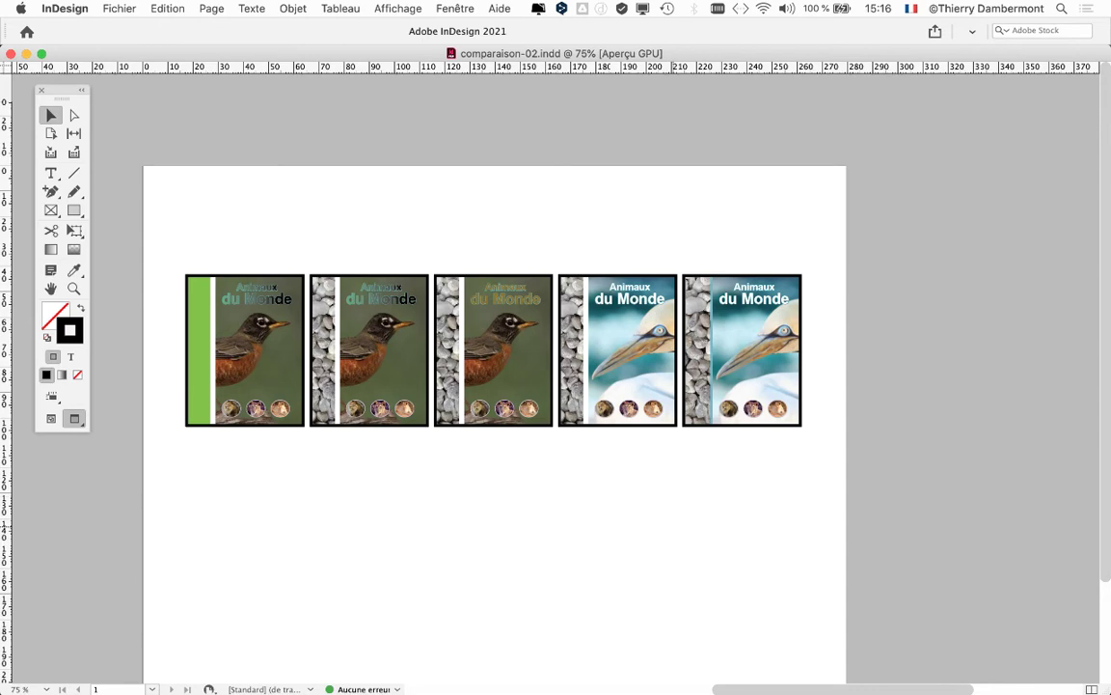
Examine the outlined covers up close, including the last cover's lion medallions, and compare the variants side by side
{"action": "scroll", "coordinate": [713, 429], "scroll_direction": "up", "scroll_amount": 3}
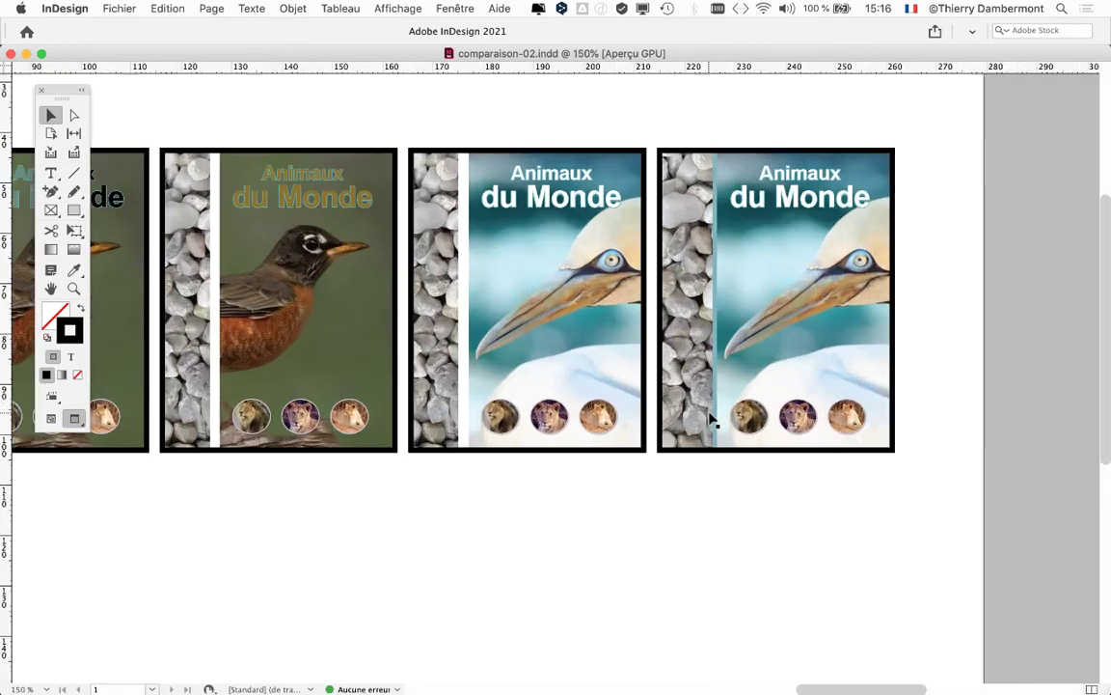
{"action": "scroll", "coordinate": [600, 587], "scroll_direction": "right", "scroll_amount": 3}
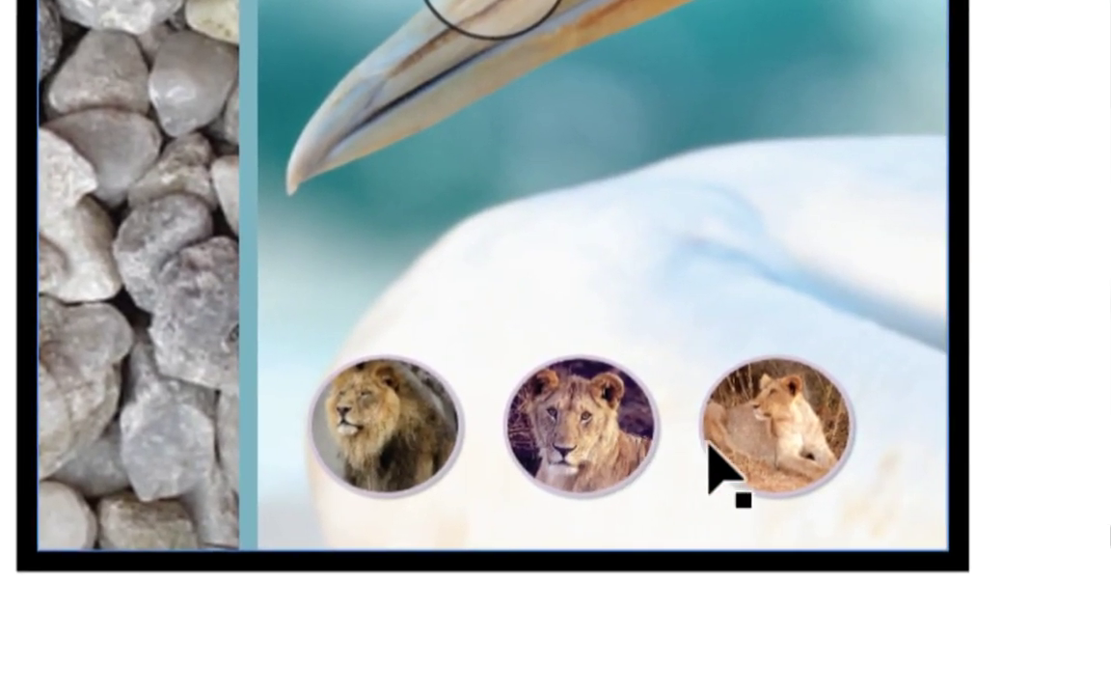
{"action": "scroll", "coordinate": [708, 446], "scroll_direction": "up", "scroll_amount": 2}
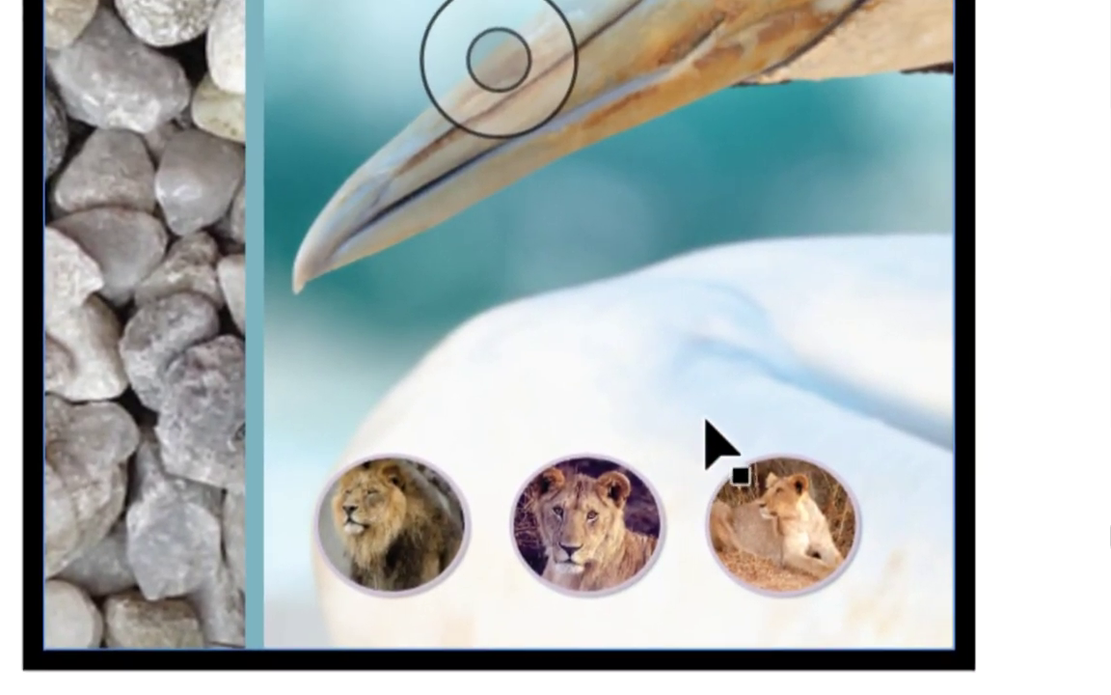
{"action": "scroll", "coordinate": [704, 430], "scroll_direction": "up", "scroll_amount": 1}
{"action": "scroll", "coordinate": [704, 430], "scroll_direction": "left", "scroll_amount": 1}
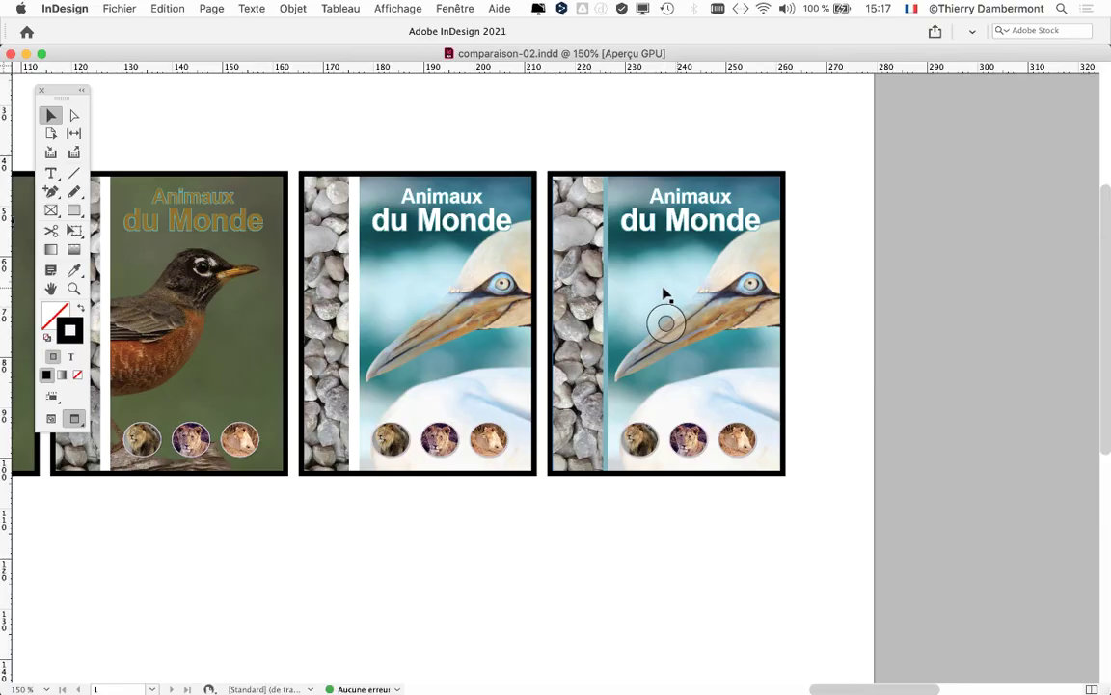
{"action": "key", "text": "super+minus"}
{"action": "key", "text": "super+minus"}
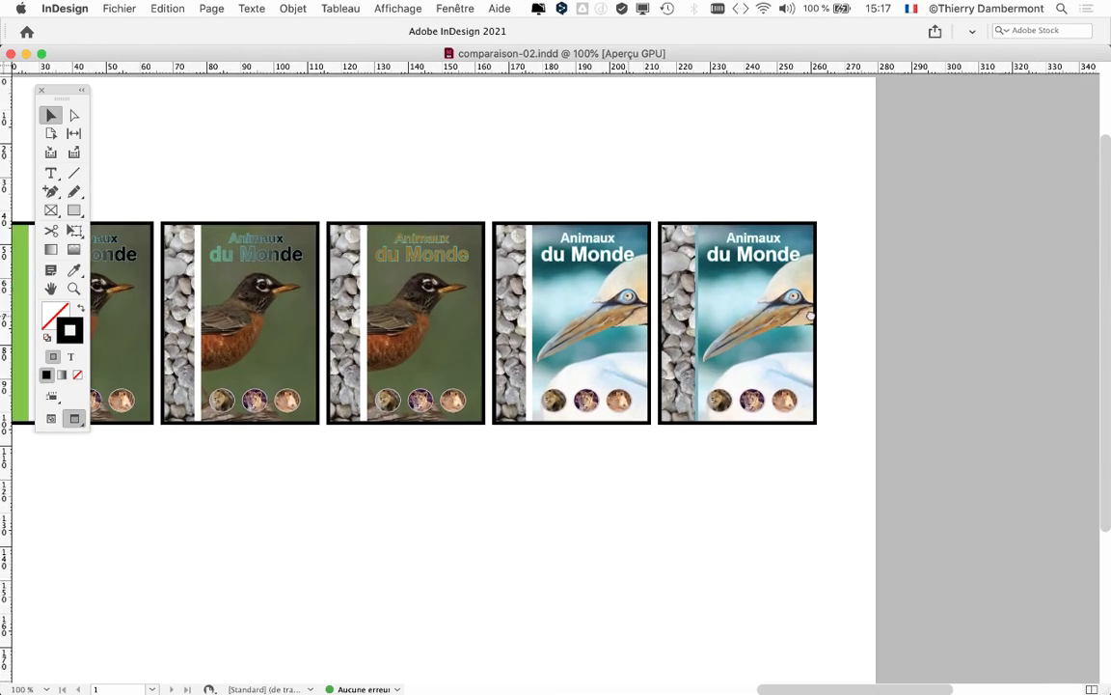
{"action": "scroll", "coordinate": [576, 217], "scroll_direction": "left", "scroll_amount": 3}
{"action": "scroll", "coordinate": [586, 218], "scroll_direction": "up", "scroll_amount": 1}
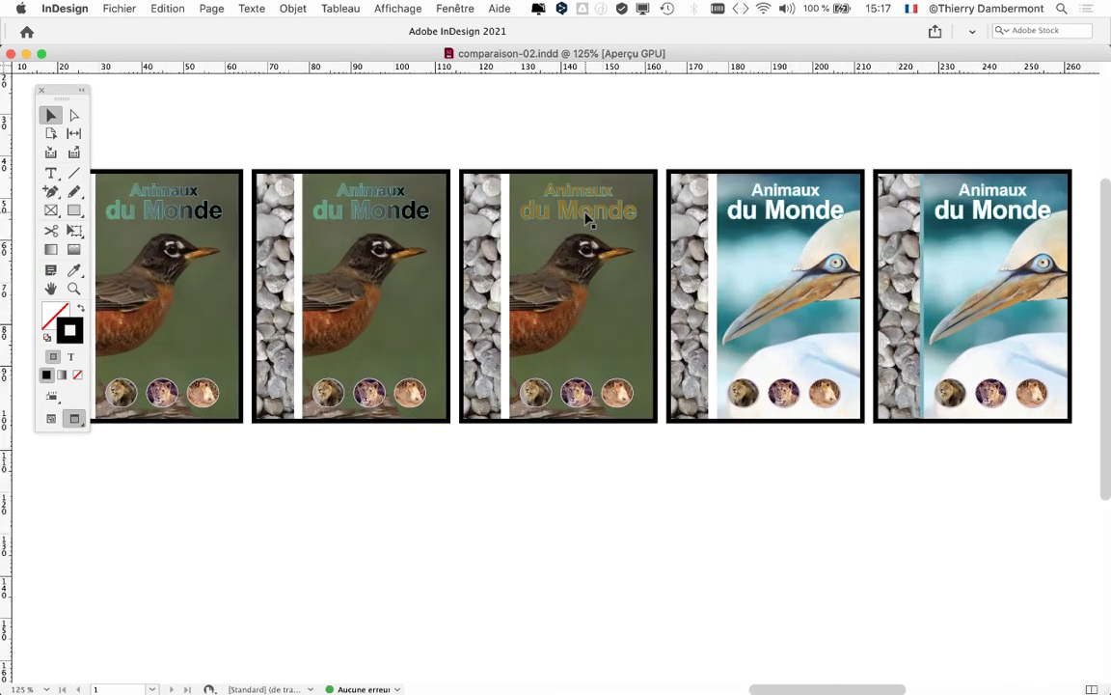